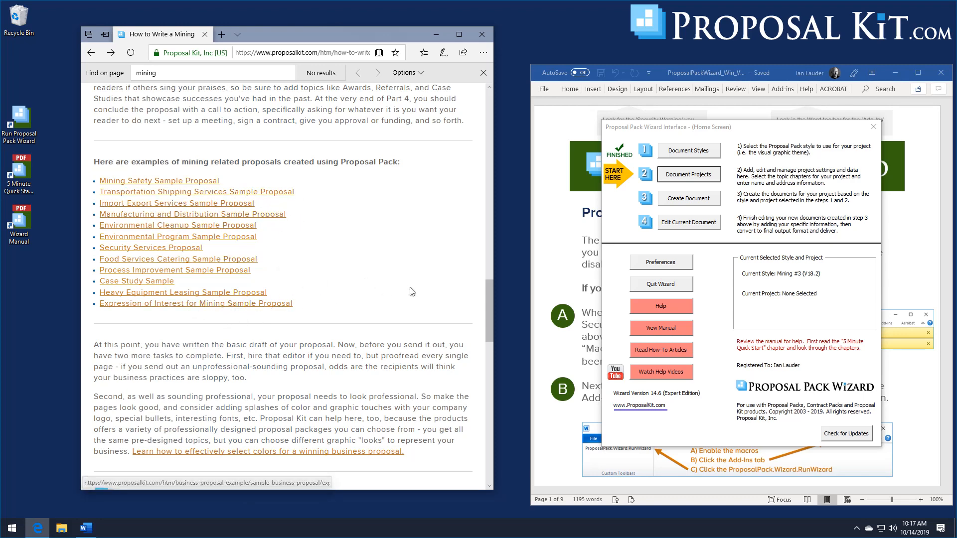
Step: Open the Proposal Pack Mining #3 page from the article, look through its title and back page designs, and return to the article
drag(488, 289, 498, 350)
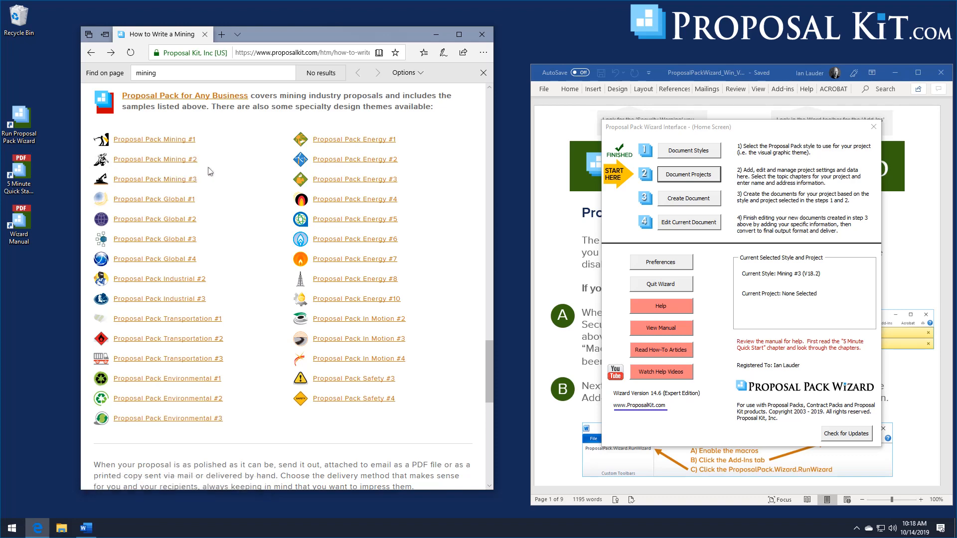
click(171, 181)
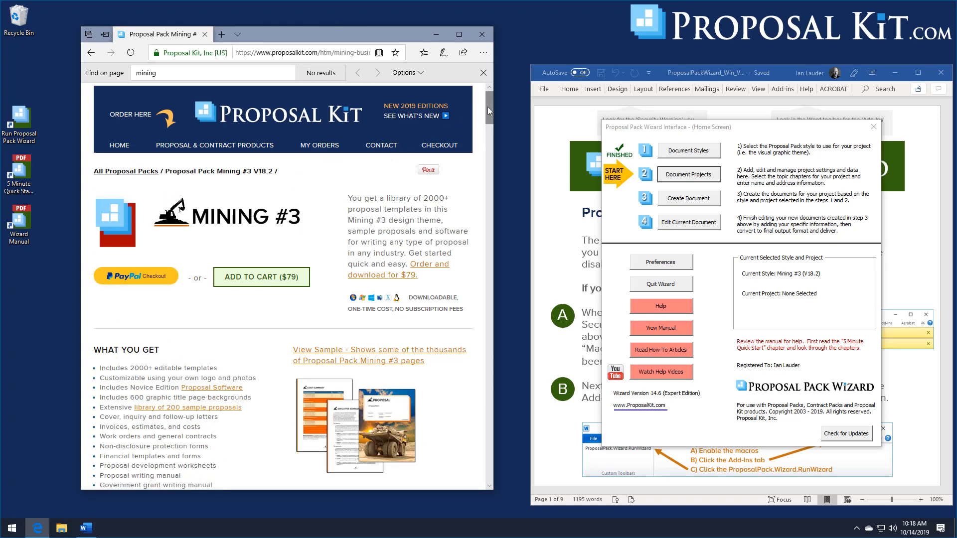
drag(487, 106, 505, 233)
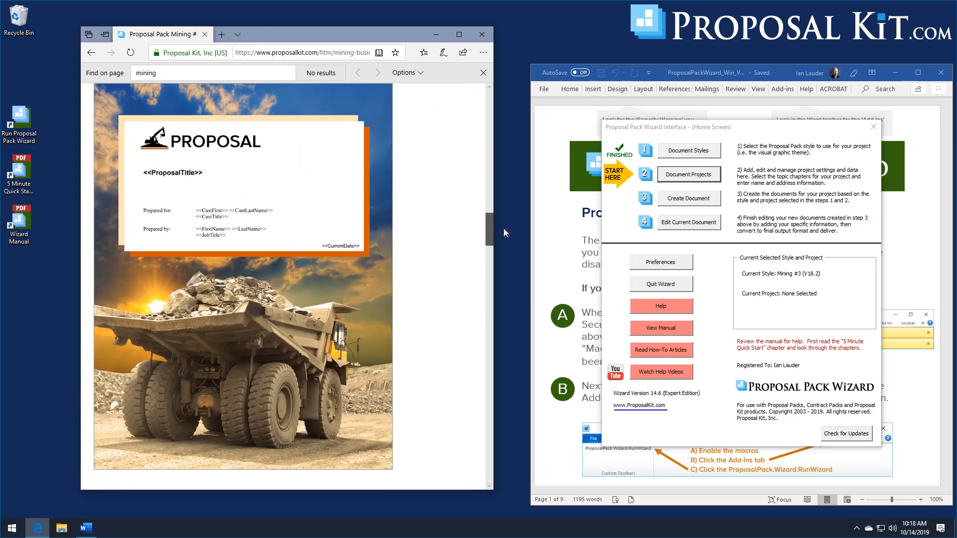
drag(505, 229, 486, 317)
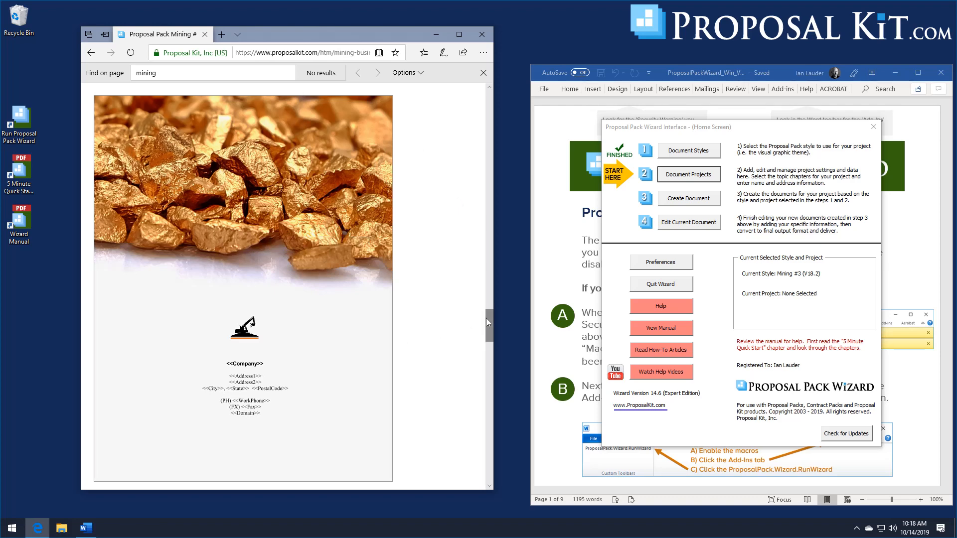
click(91, 53)
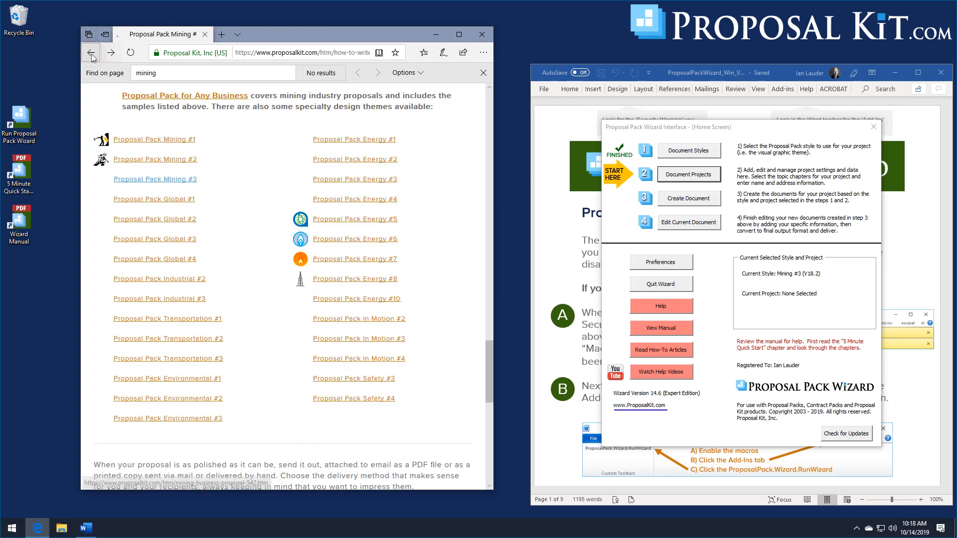
Step: View the Proposal Pack Mining #2 product page and go back to the list of design themes
click(160, 160)
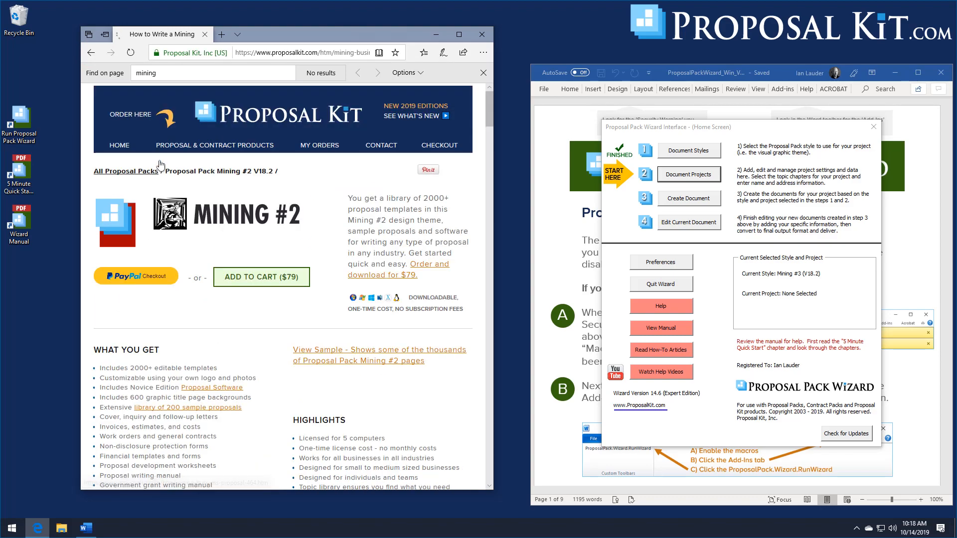
drag(486, 102, 478, 183)
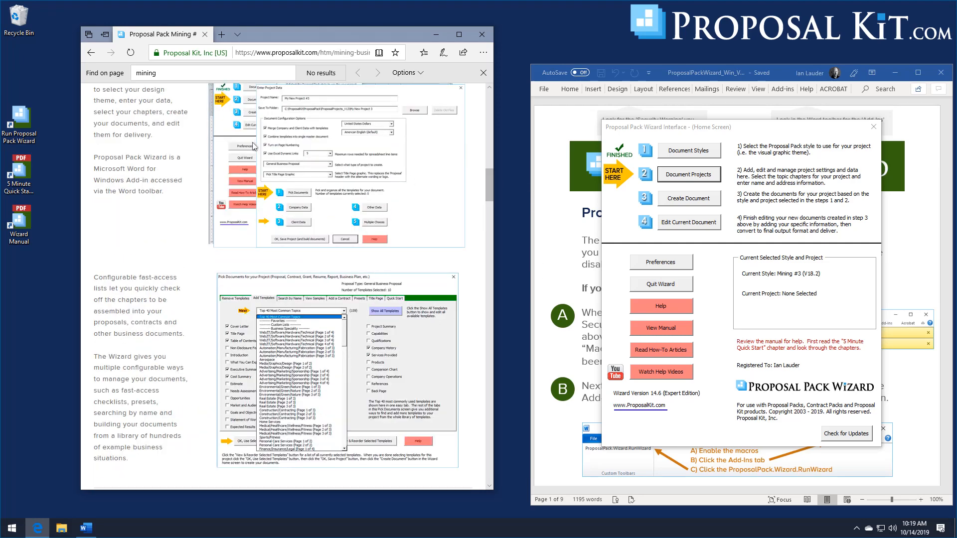
click(91, 52)
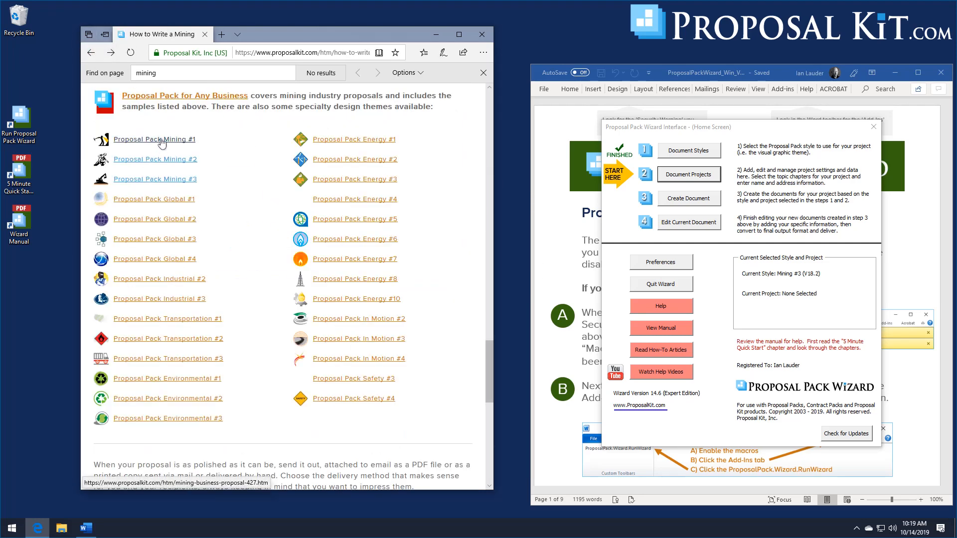
Step: View the Proposal Pack Mining #1 page down to its sample page designs, and go back to the article
click(150, 140)
drag(485, 101, 517, 315)
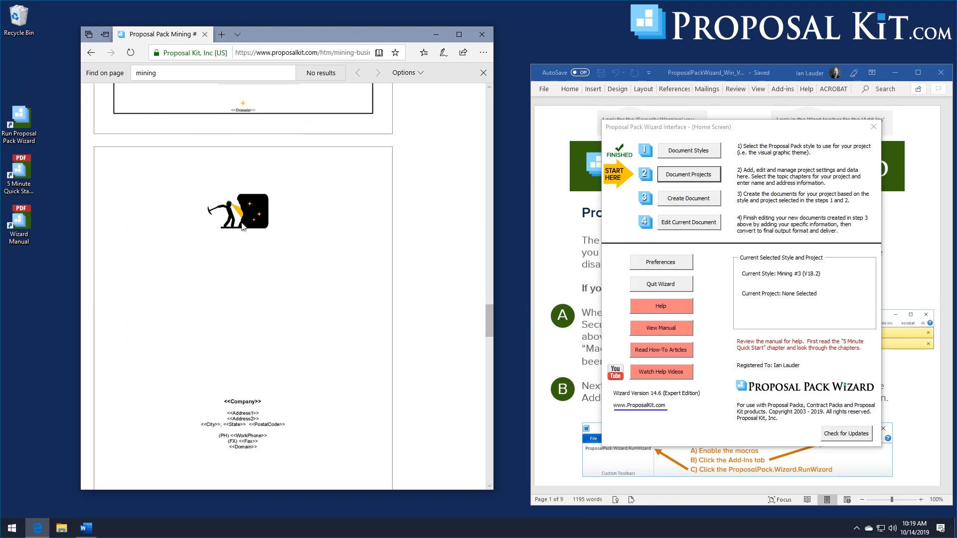
click(91, 53)
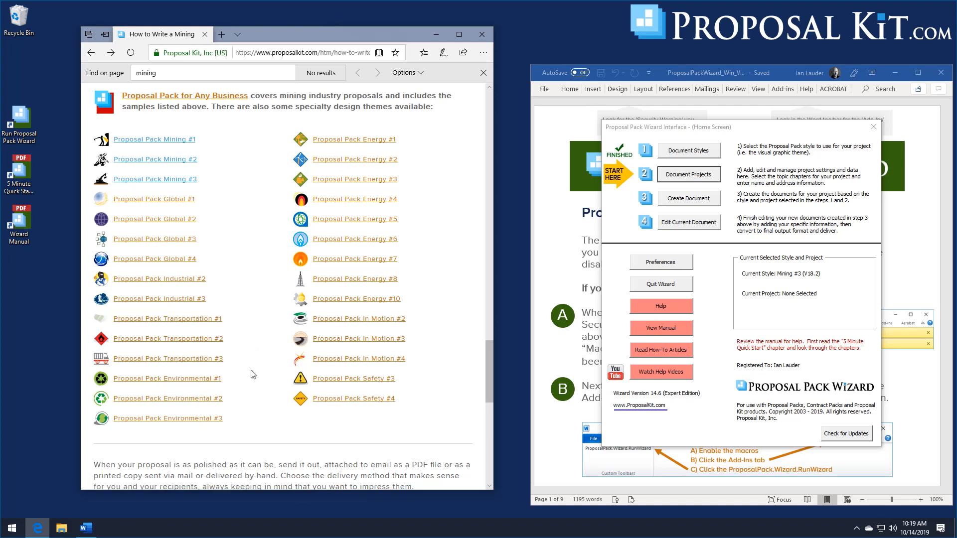
Step: Look over the other related design themes listed in the mining proposal article, and close the browser
scroll(252, 375, down, 5)
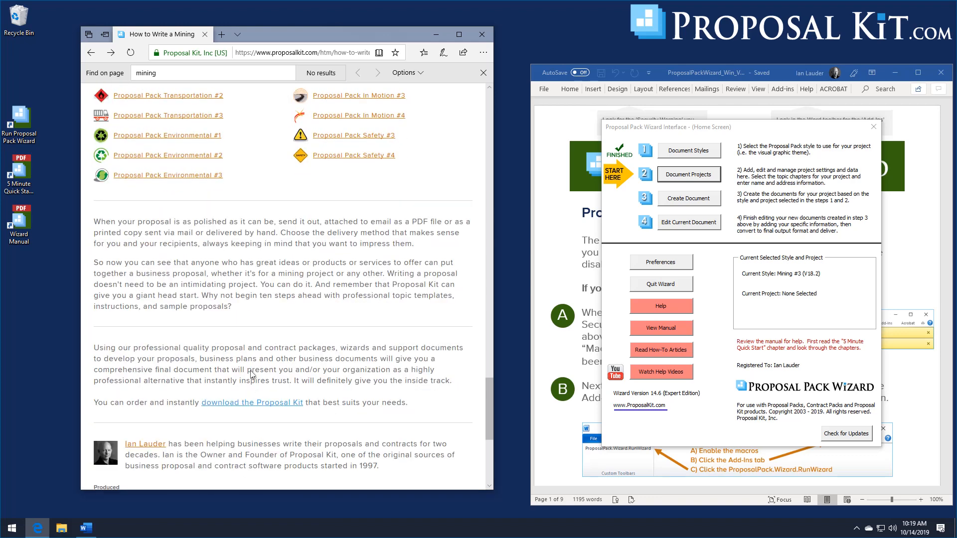
scroll(257, 179, up, 1)
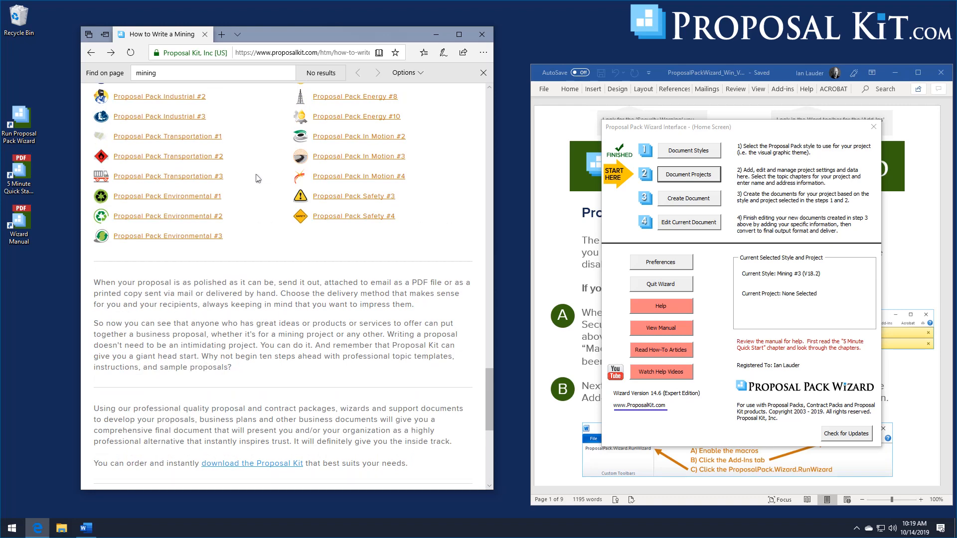
scroll(258, 179, up, 2)
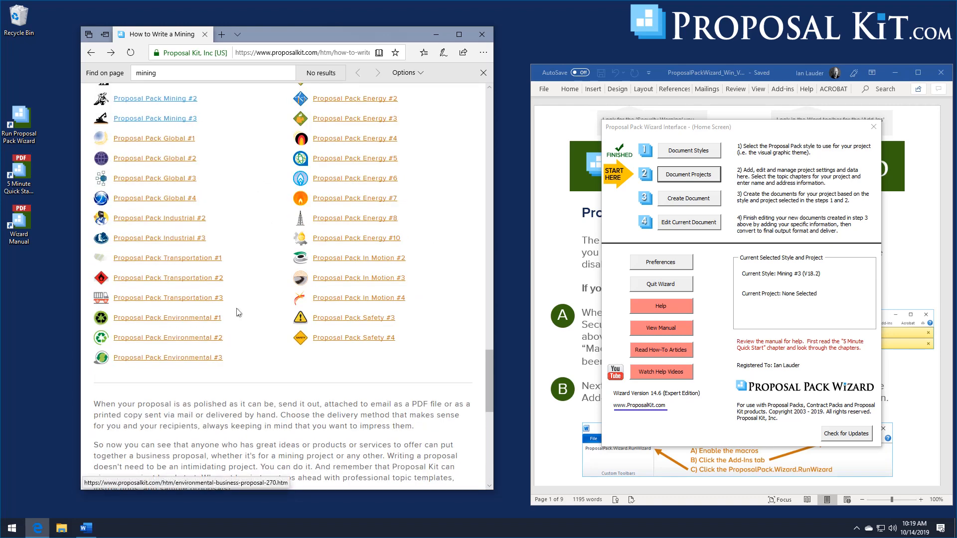
scroll(246, 308, up, 5)
scroll(249, 303, down, 5)
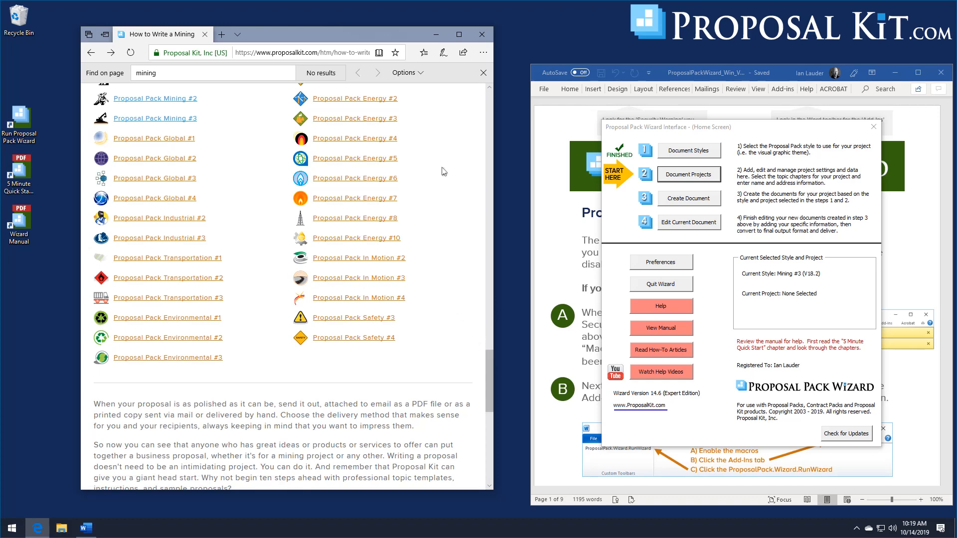
scroll(491, 350, up, 2)
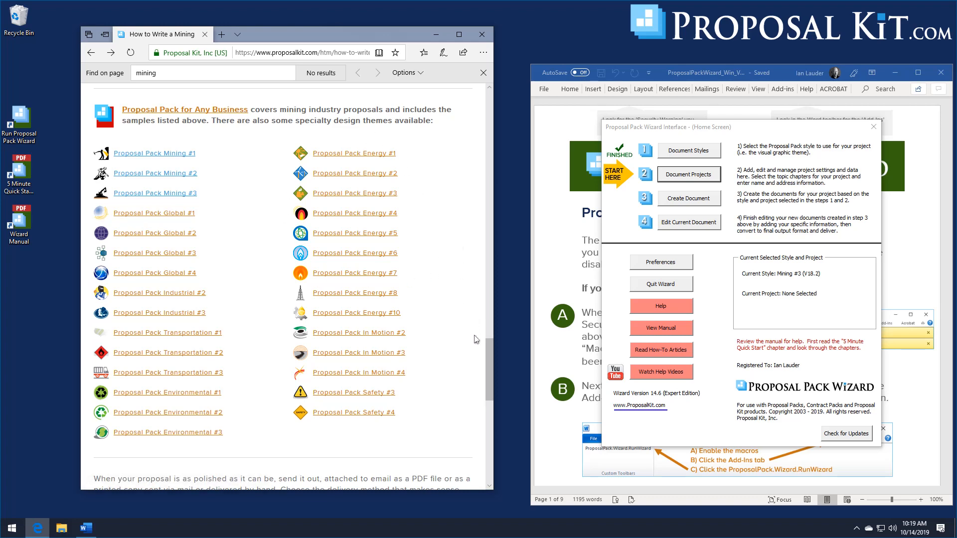
drag(486, 346, 489, 105)
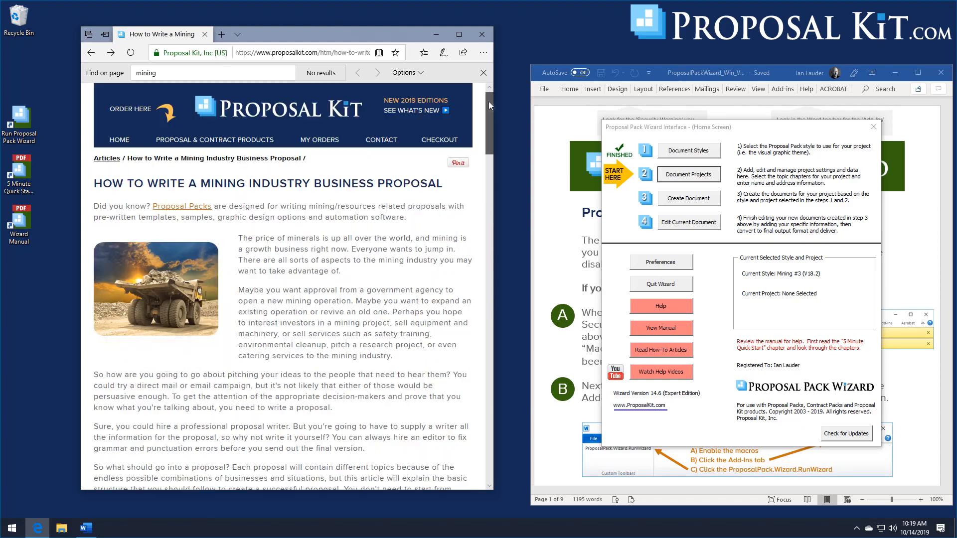
click(482, 35)
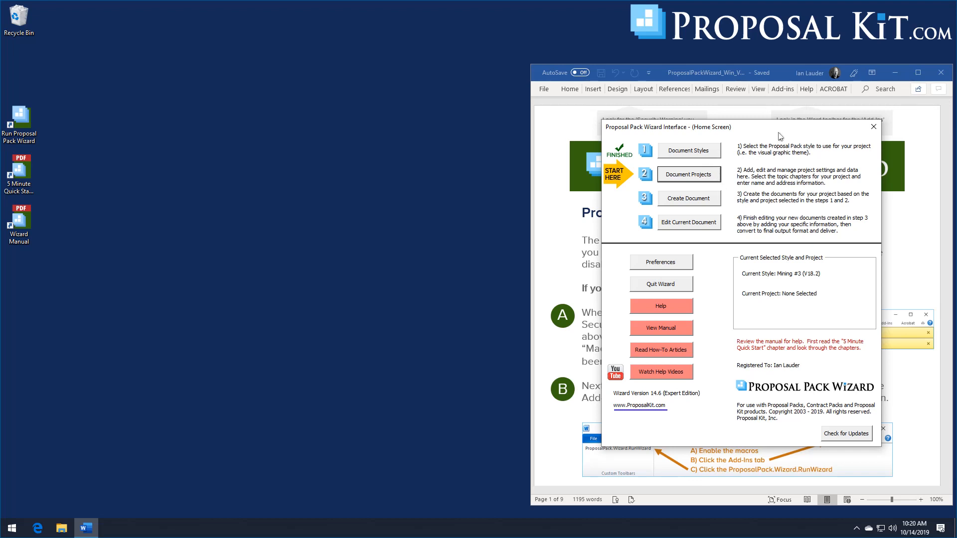
Step: Start a new document project in the Proposal Pack Wizard and open its template selection
click(693, 175)
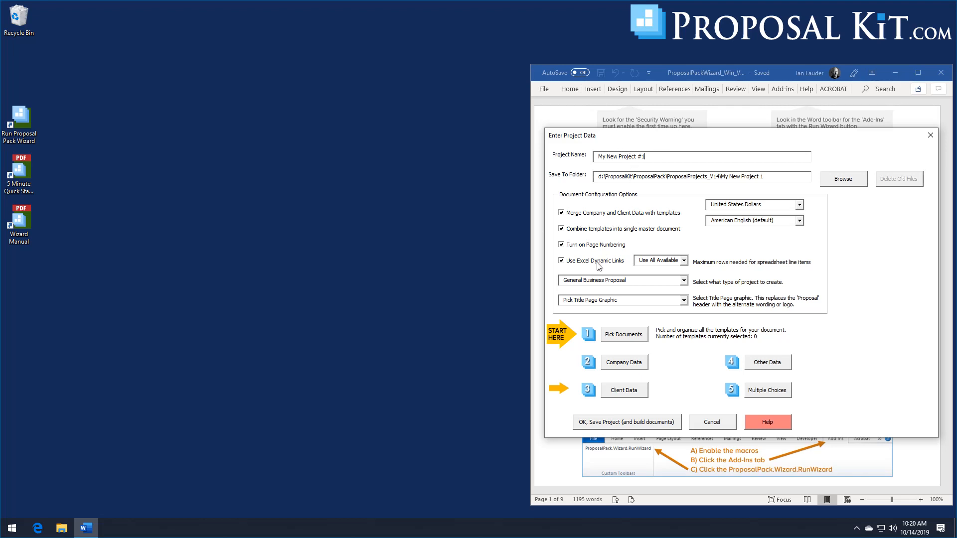
click(598, 261)
click(624, 334)
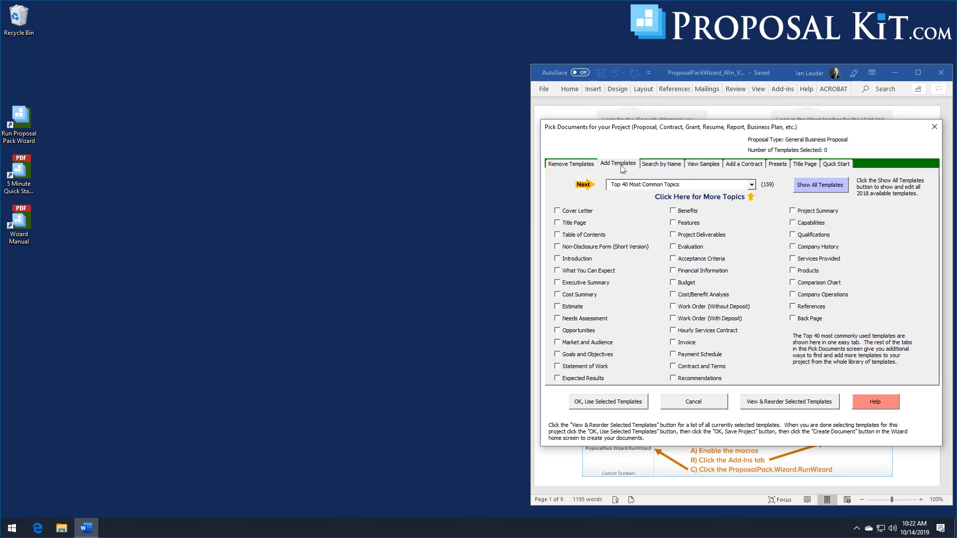
Step: Show the Energy/Resources/Mining template category, look through its three pages of topics, and return to page 1
click(752, 185)
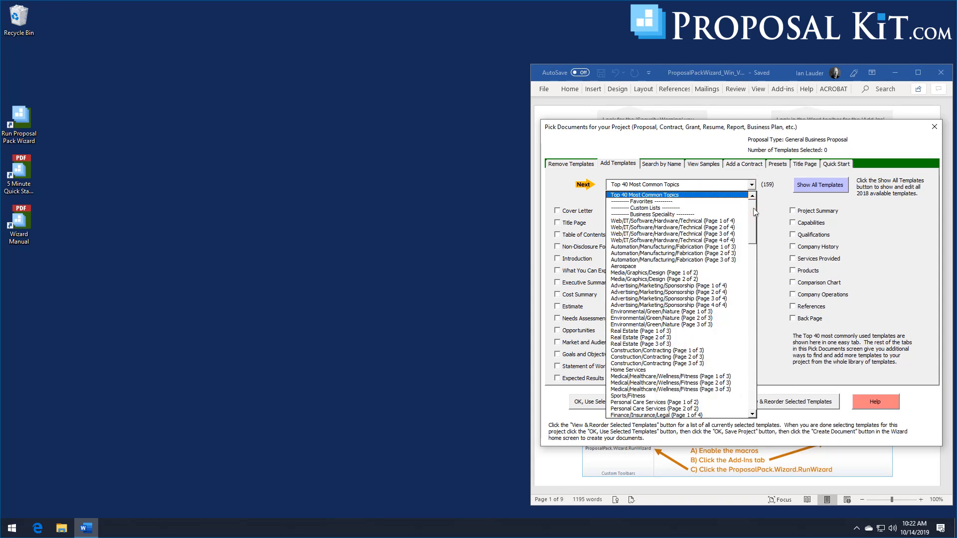
drag(754, 213, 754, 256)
scroll(724, 282, down, 5)
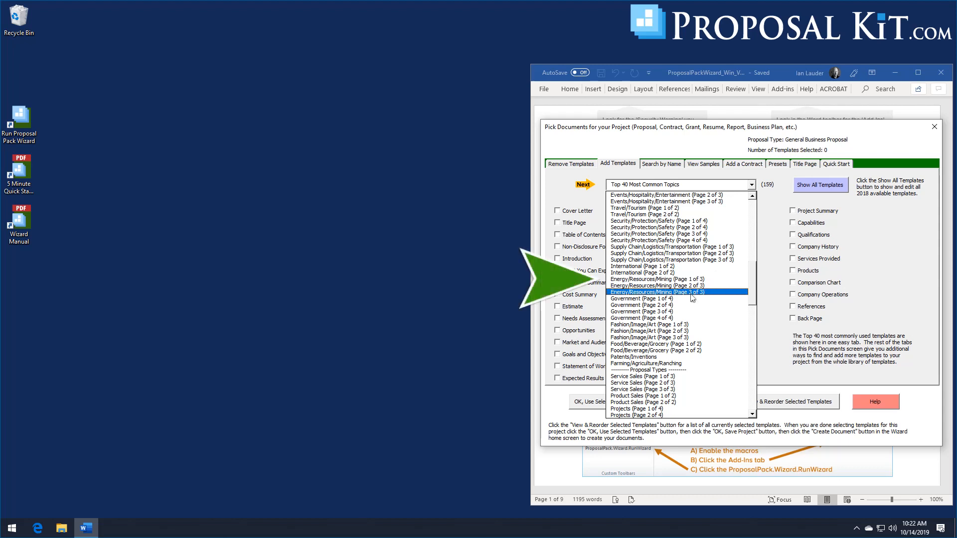
click(665, 280)
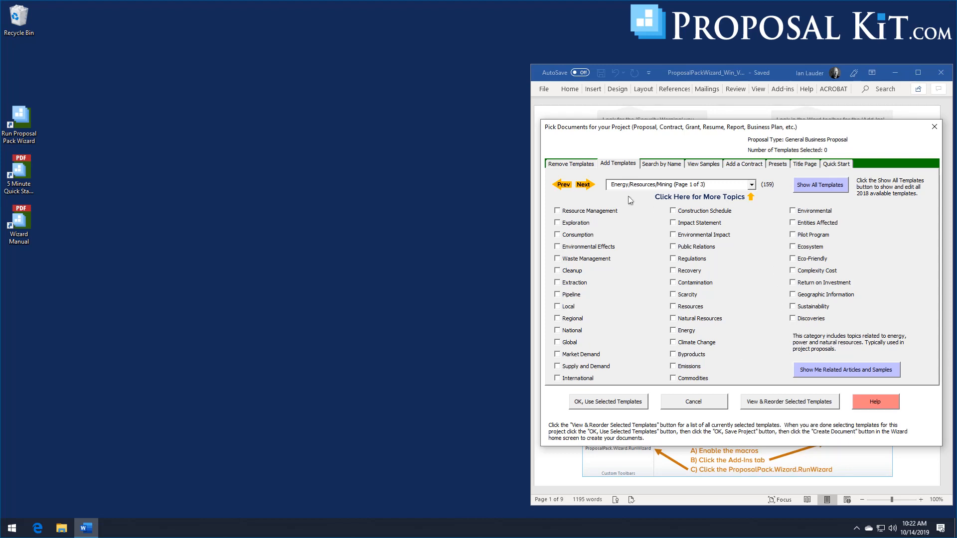
click(581, 187)
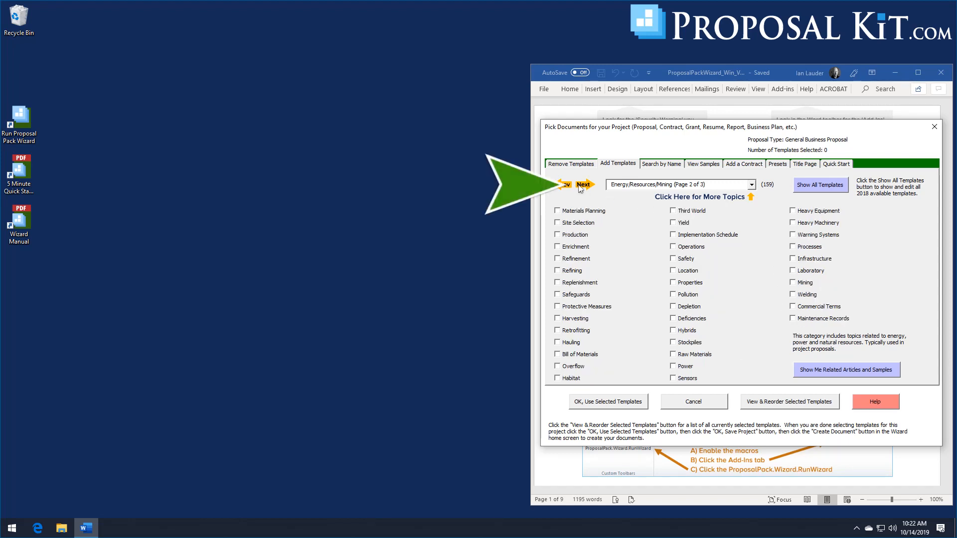
click(581, 187)
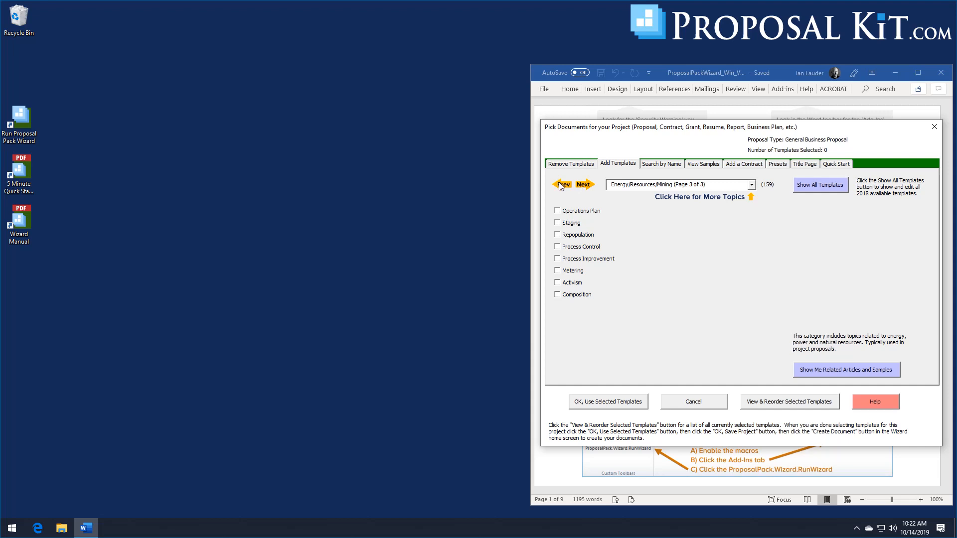
click(561, 187)
click(561, 188)
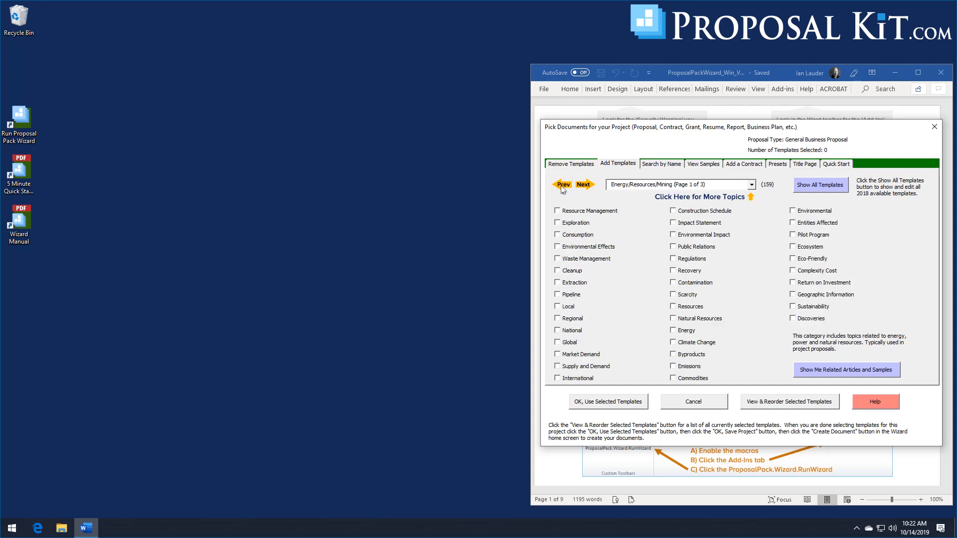
Step: Search the completed samples for "mining" and select "Expression of Interest for Mining Sample Proposal"
click(703, 166)
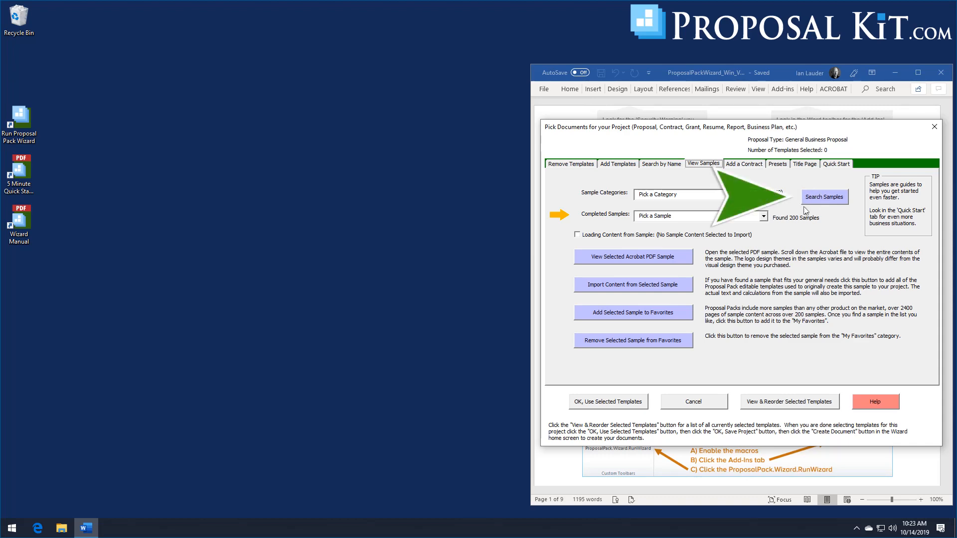
click(822, 198)
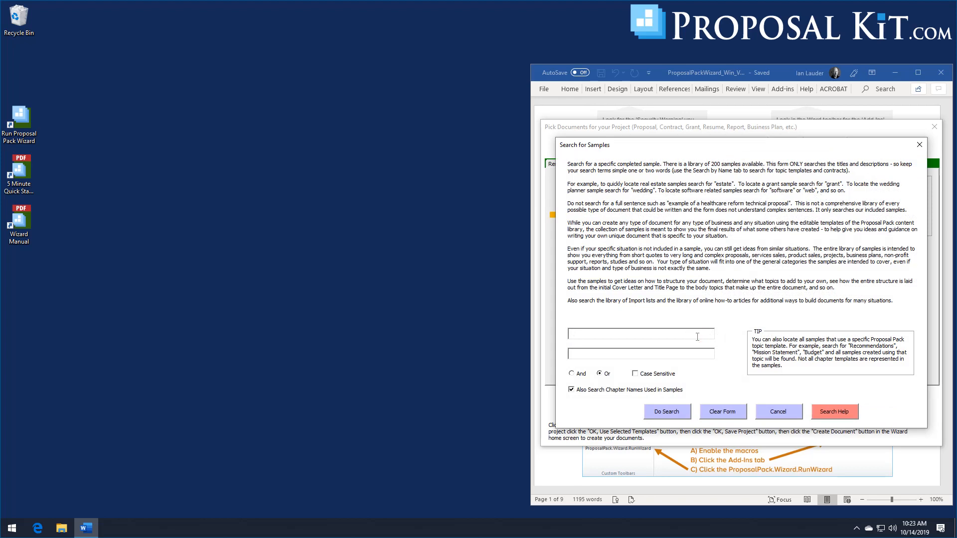
text(mining)
click(668, 413)
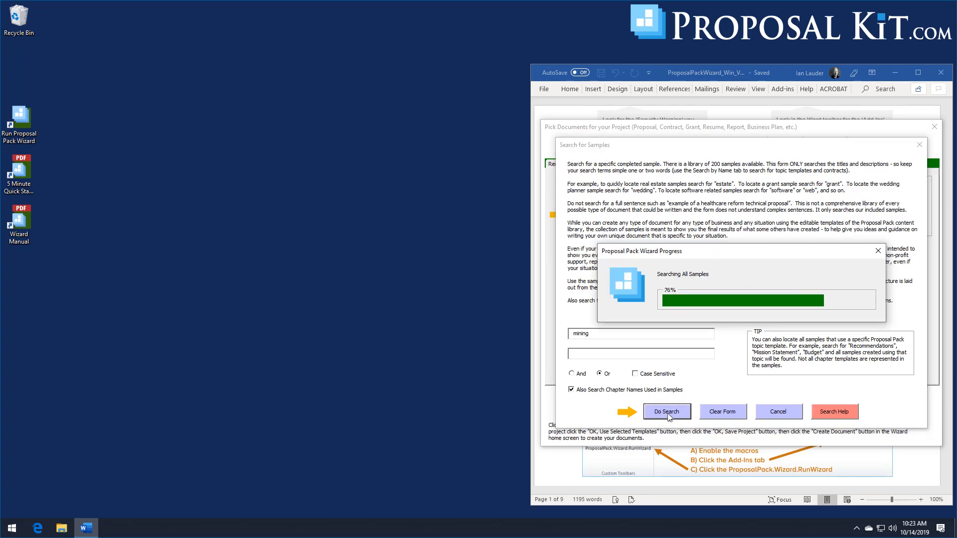
click(558, 302)
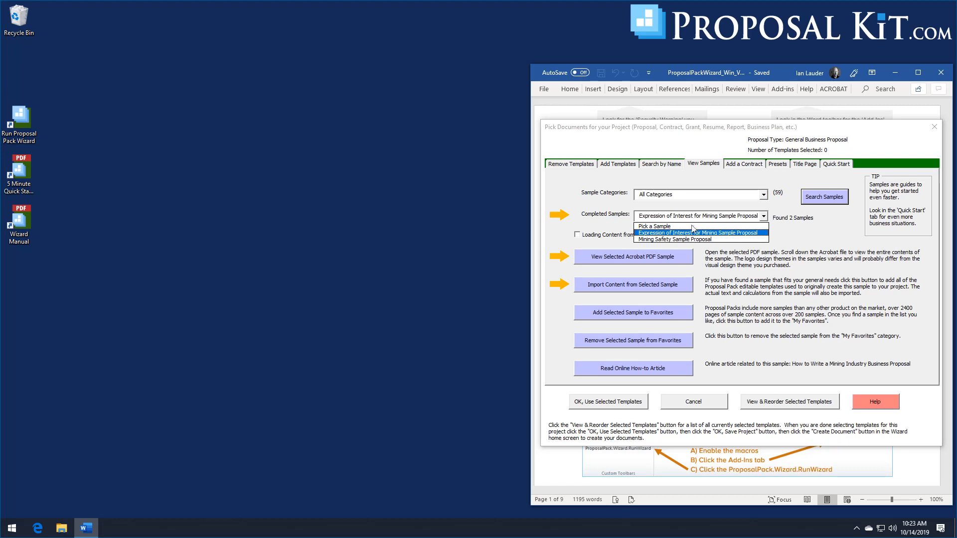
click(692, 233)
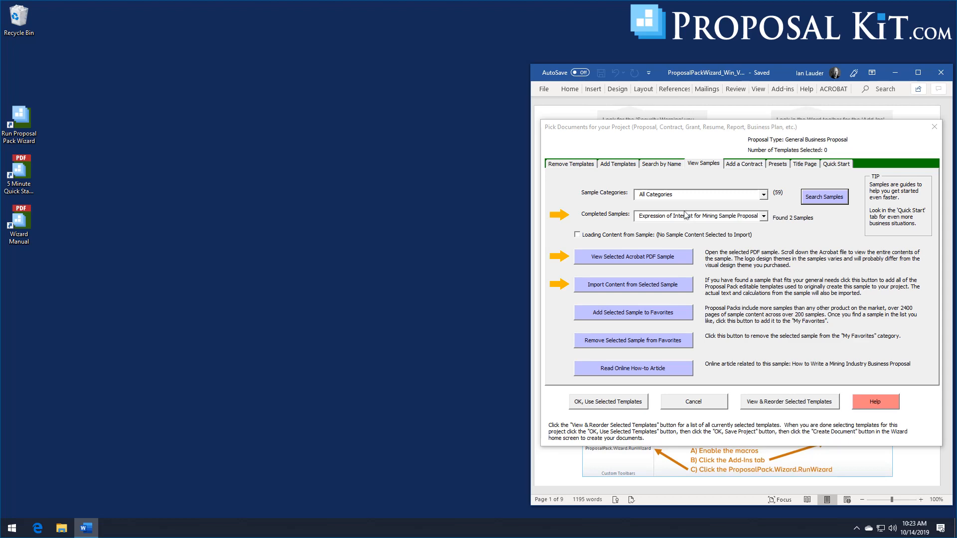
Step: Open the selected sample's PDF and read from its chapter list through the cover letter to the title page
click(643, 263)
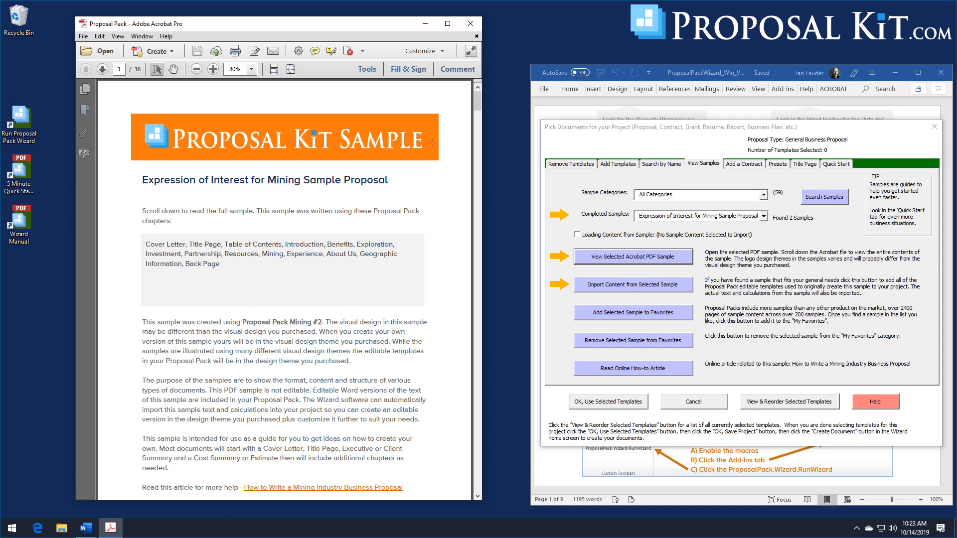
scroll(476, 100, down, 1)
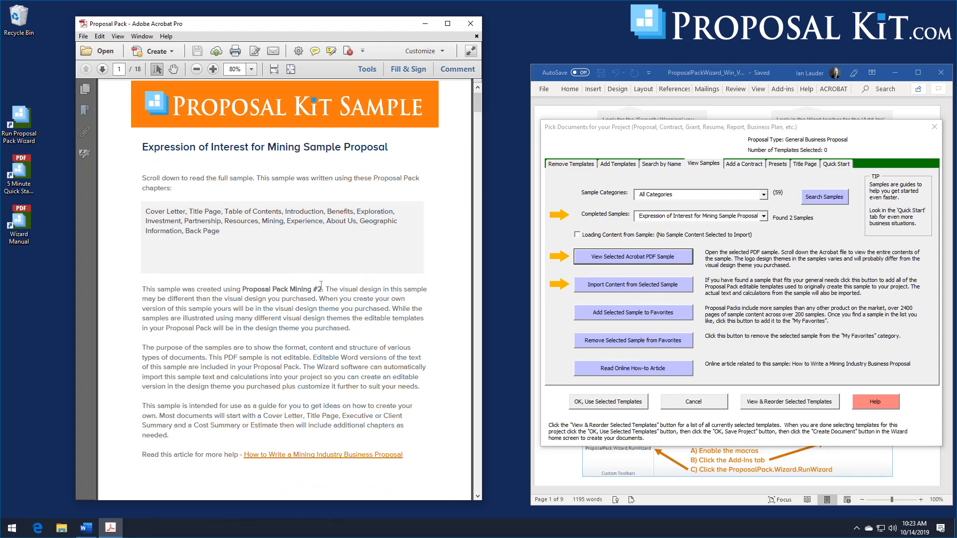
scroll(479, 103, down, 4)
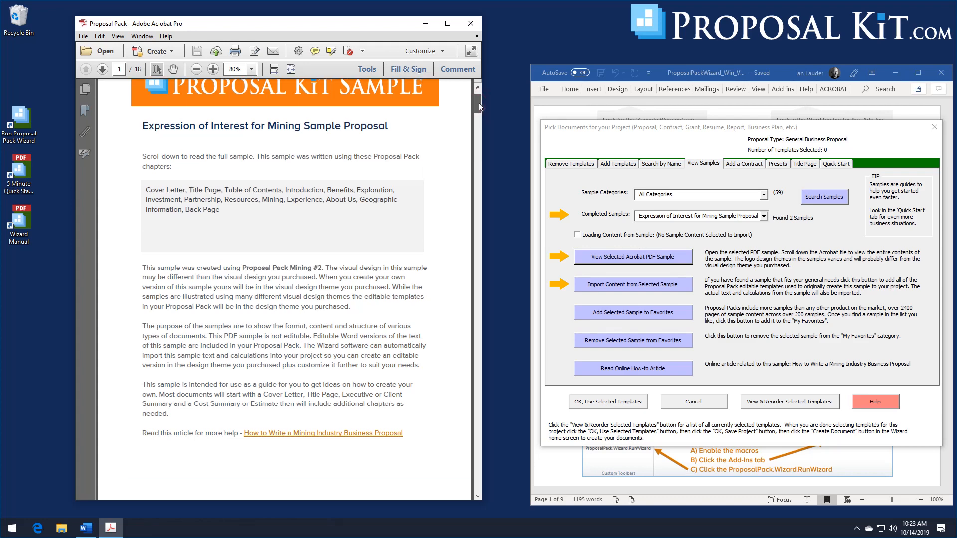
scroll(478, 110, down, 6)
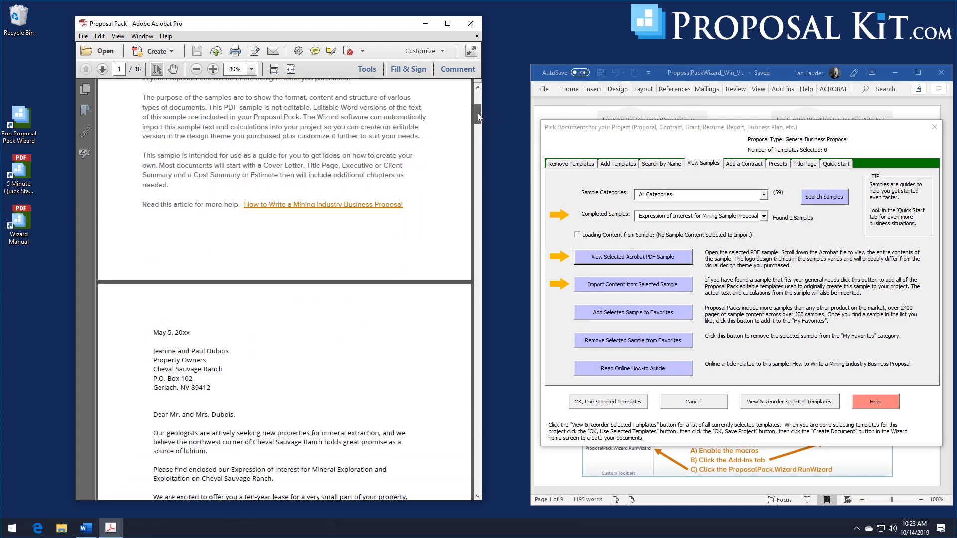
drag(477, 117, 475, 145)
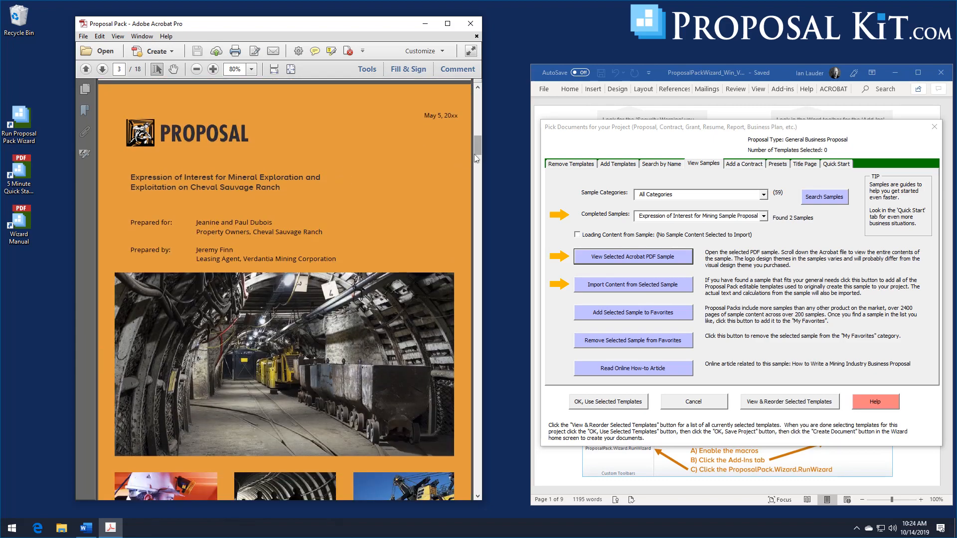
Step: Read the sample PDF from its title page through the table of contents and remaining chapters, and close it
scroll(466, 150, down, 2)
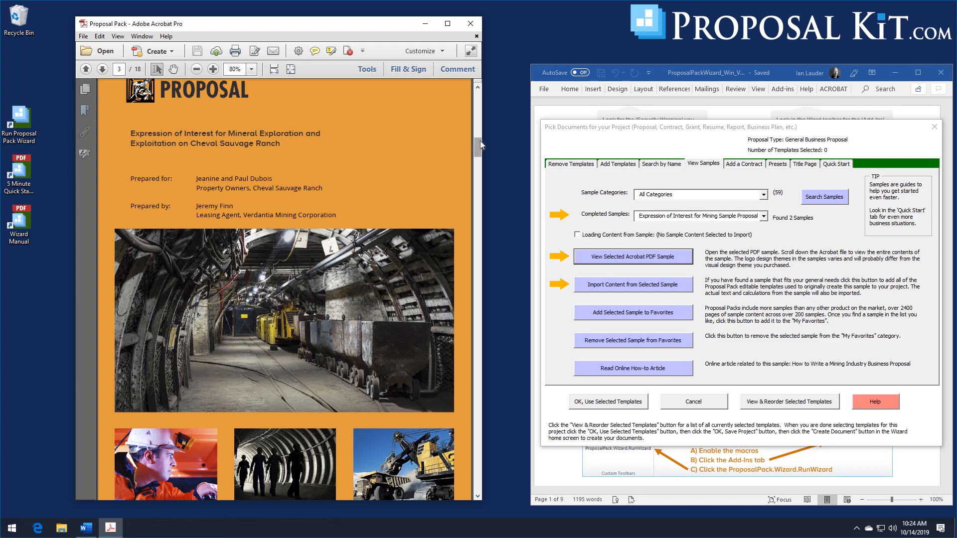
drag(481, 141, 482, 163)
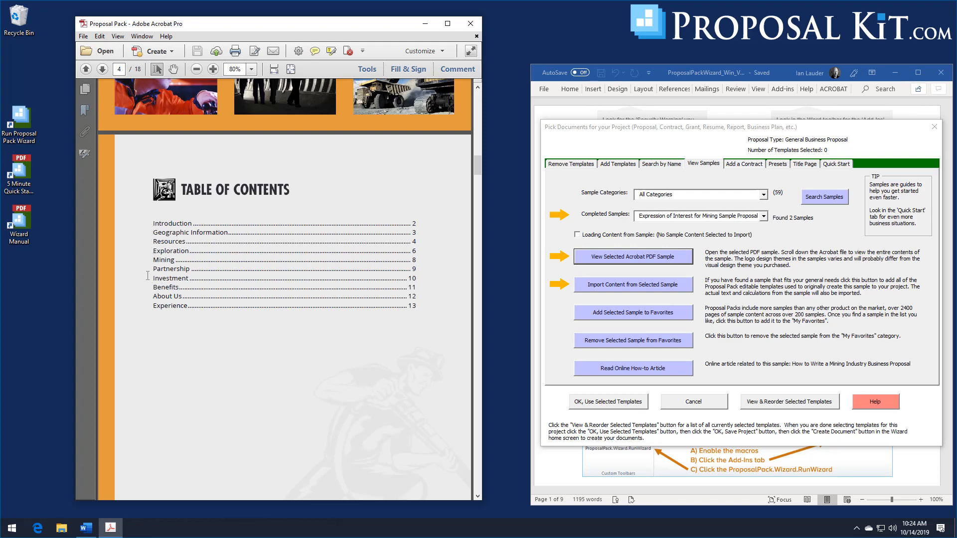
drag(477, 163, 503, 351)
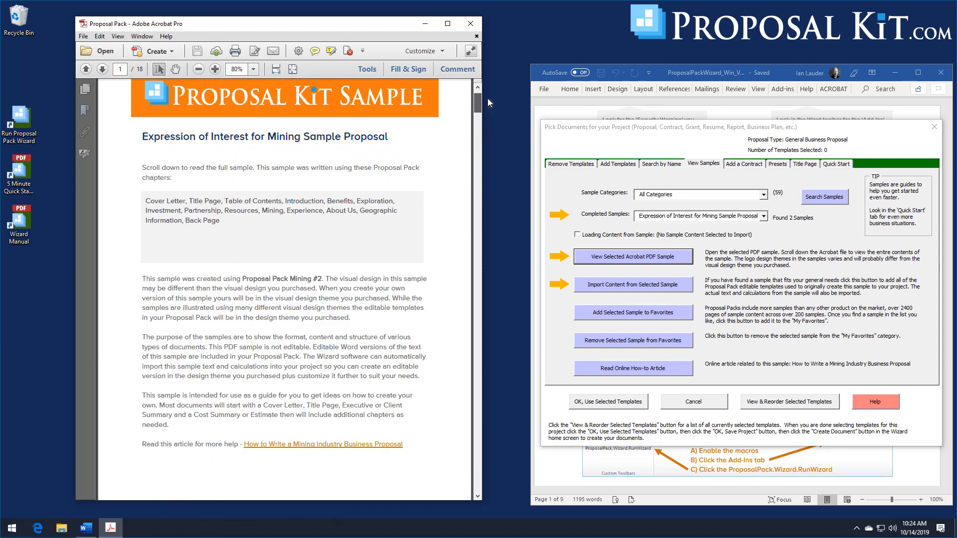
click(471, 24)
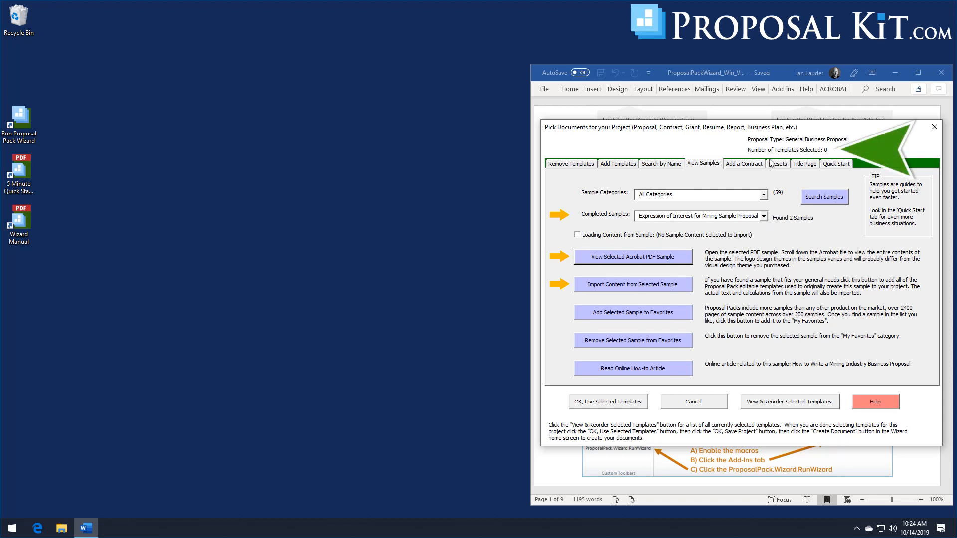
Step: Import the content of the selected mining sample into the project and accept its list of templates
click(627, 287)
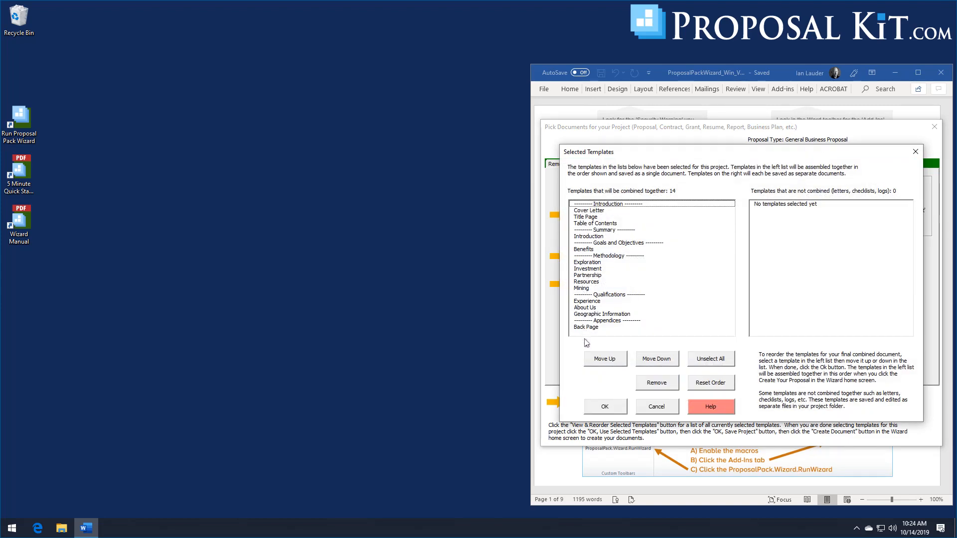
click(605, 407)
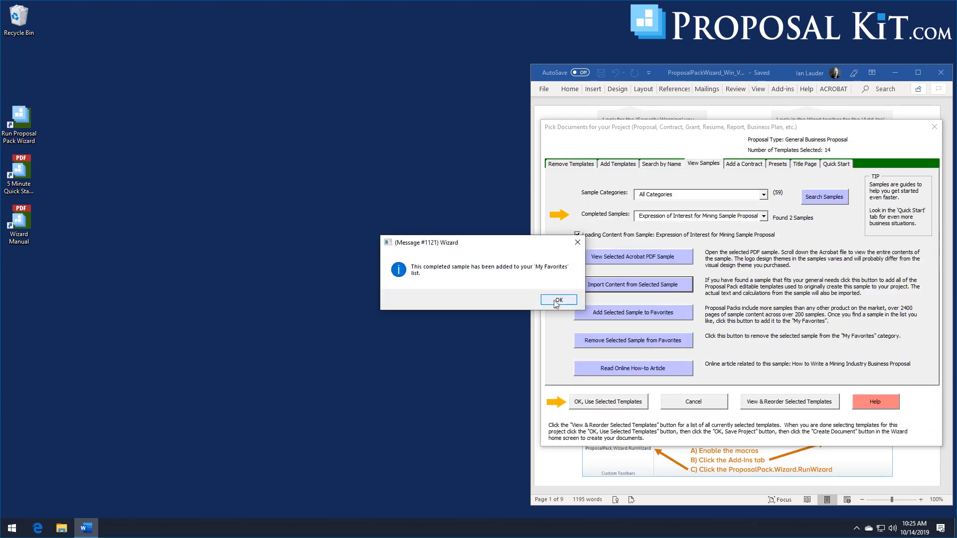
click(555, 300)
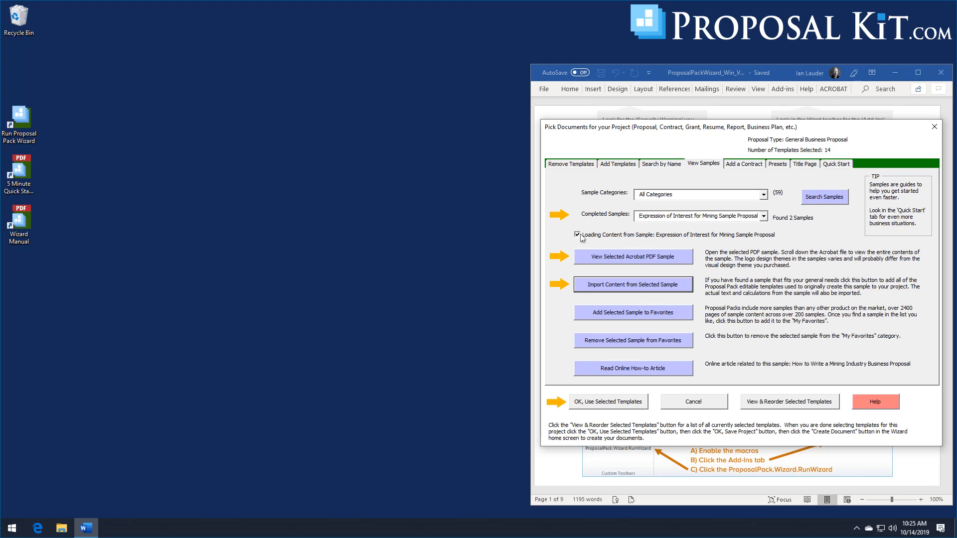
Step: Look through the Quick Start import lists for mining and other proposal types
click(830, 164)
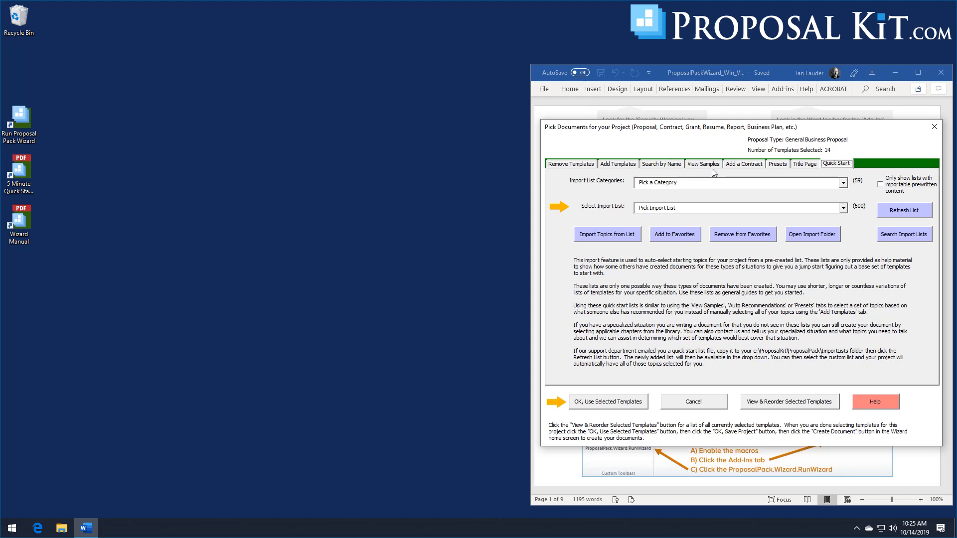
click(844, 209)
scroll(846, 234, down, 7)
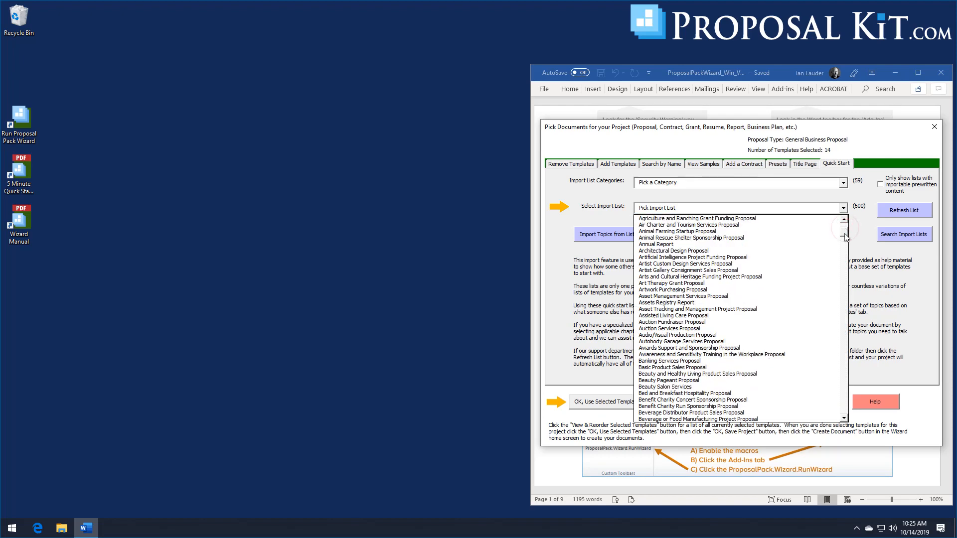
drag(846, 243, 856, 336)
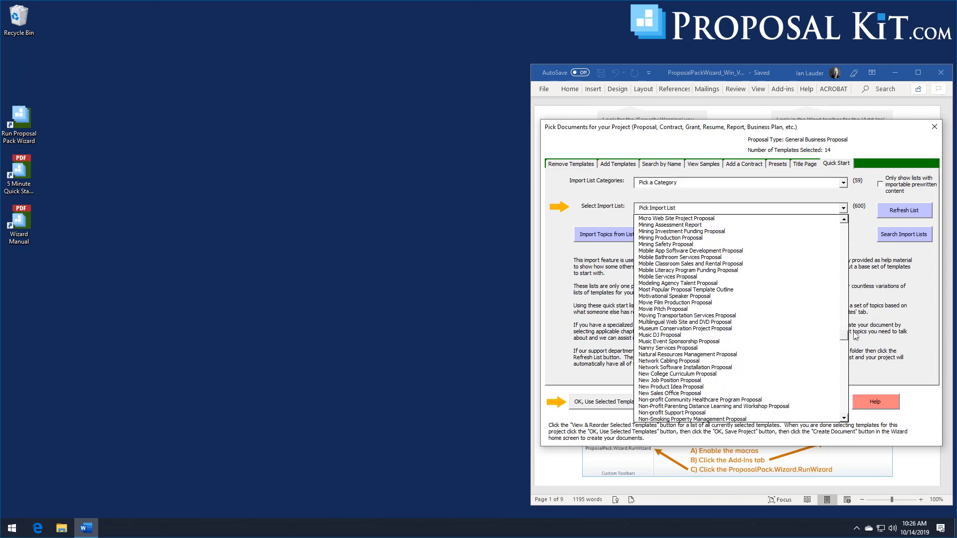
scroll(856, 336, down, 20)
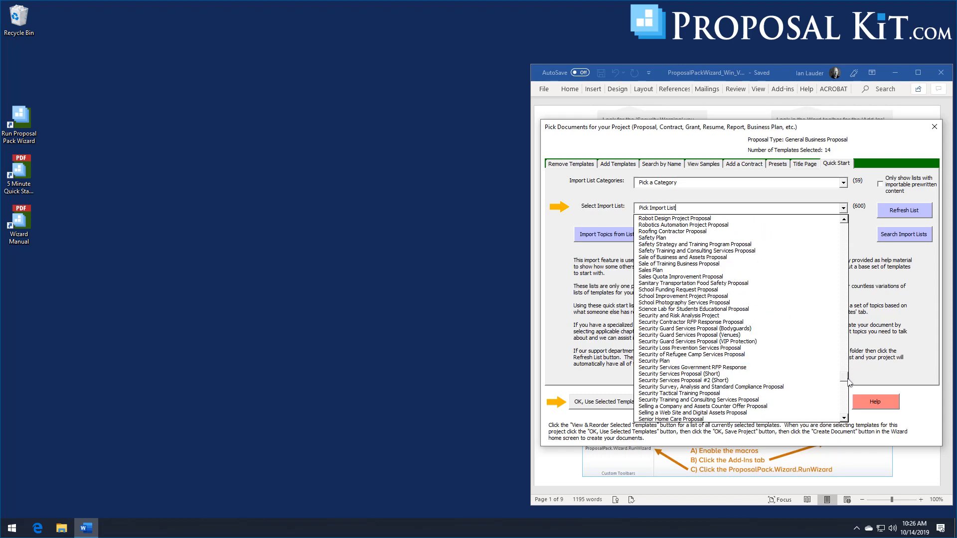
Step: Search the import lists for "mining" and show the description of "Mining Investment Funding Proposal"
click(894, 239)
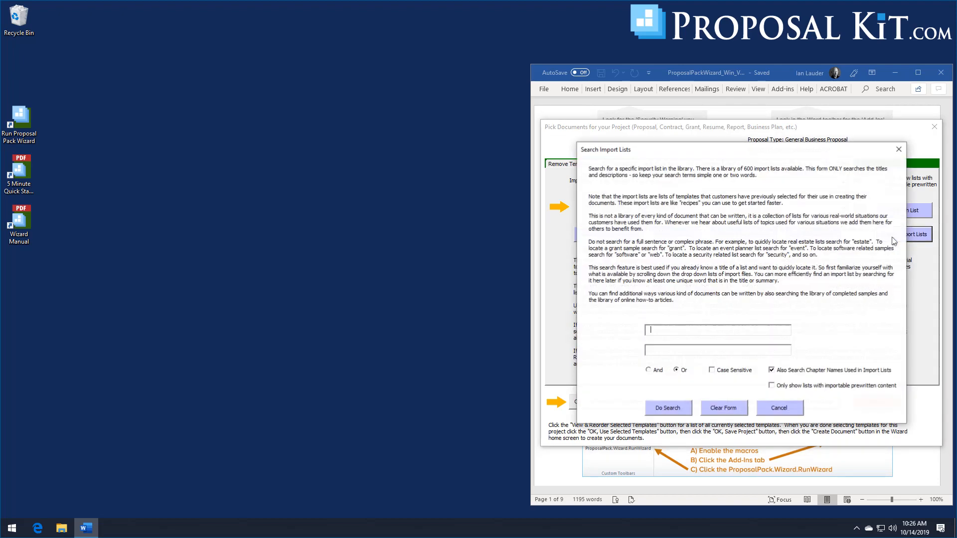
click(708, 331)
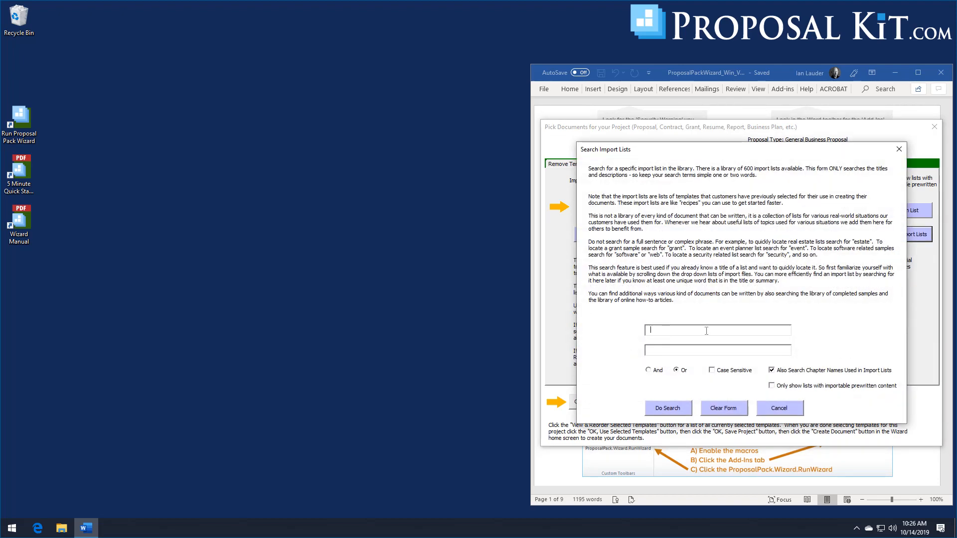
text(mining)
click(663, 409)
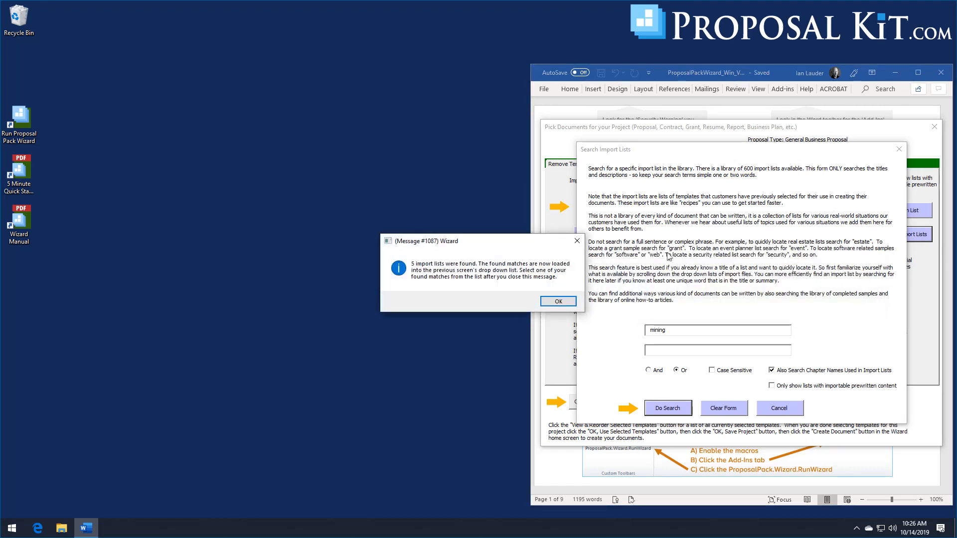
click(566, 305)
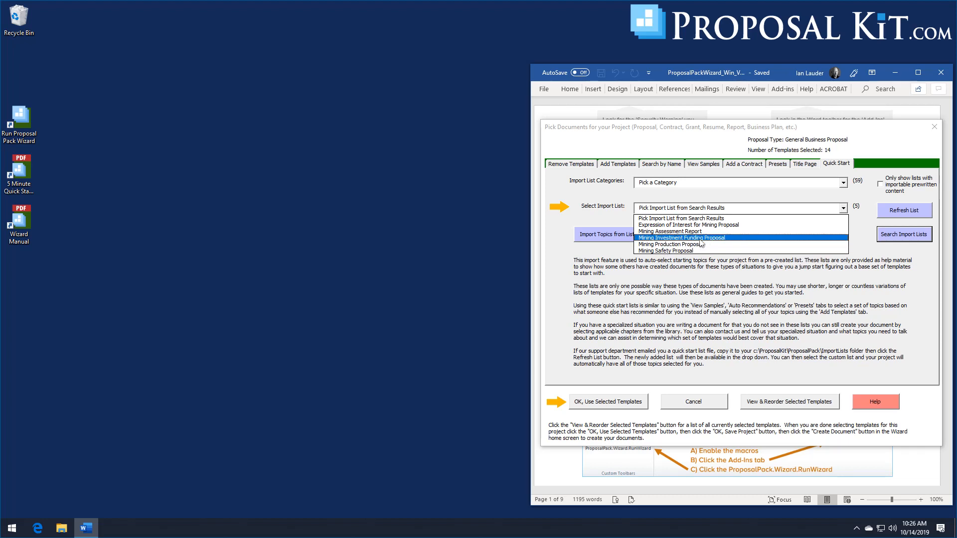
click(666, 238)
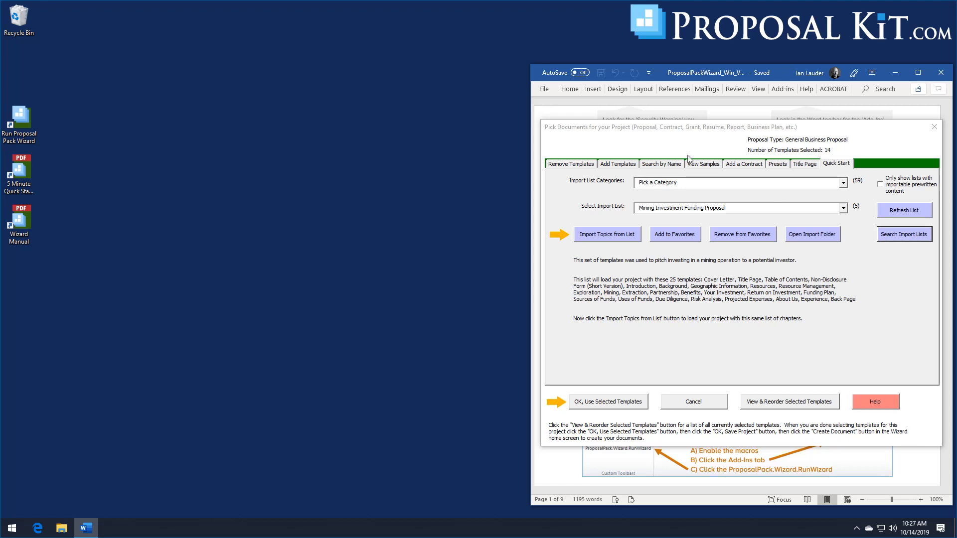
Step: Review the order of the project's selected templates, including the Benefits and Investment chapters, and close the list
click(790, 401)
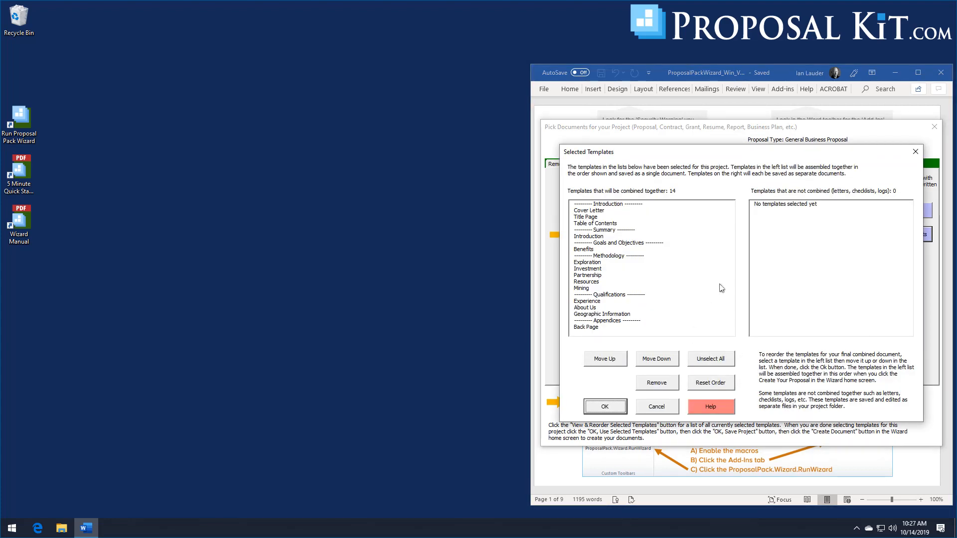
drag(718, 149, 722, 124)
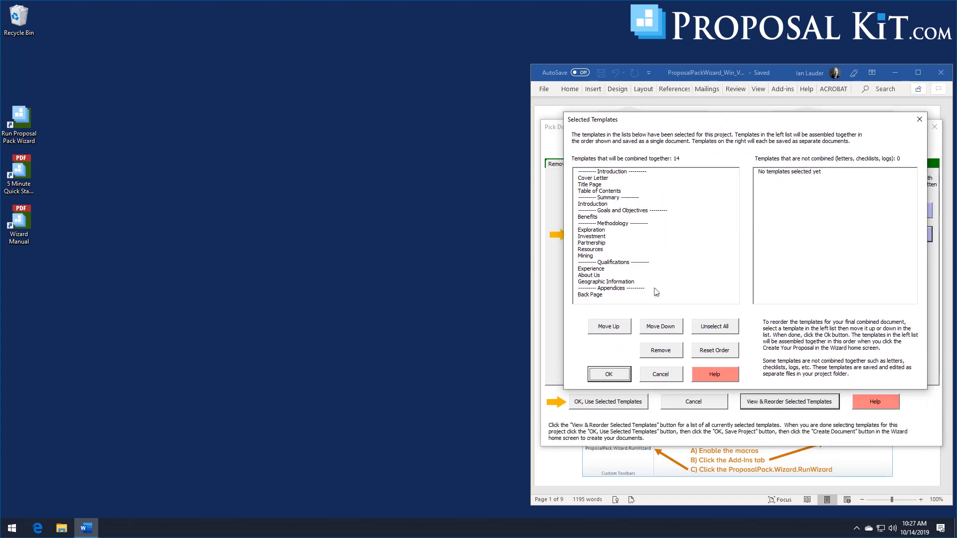
click(593, 218)
click(596, 236)
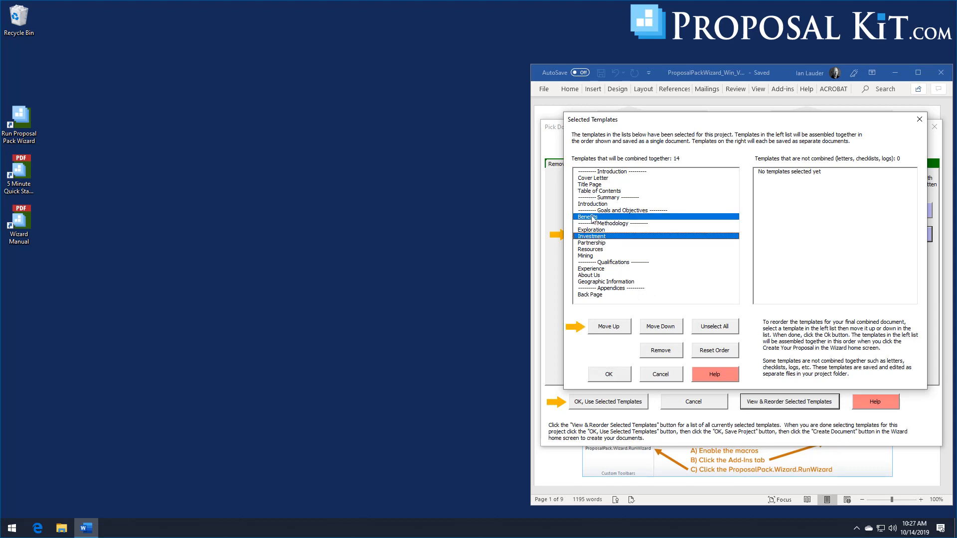
click(592, 217)
click(595, 238)
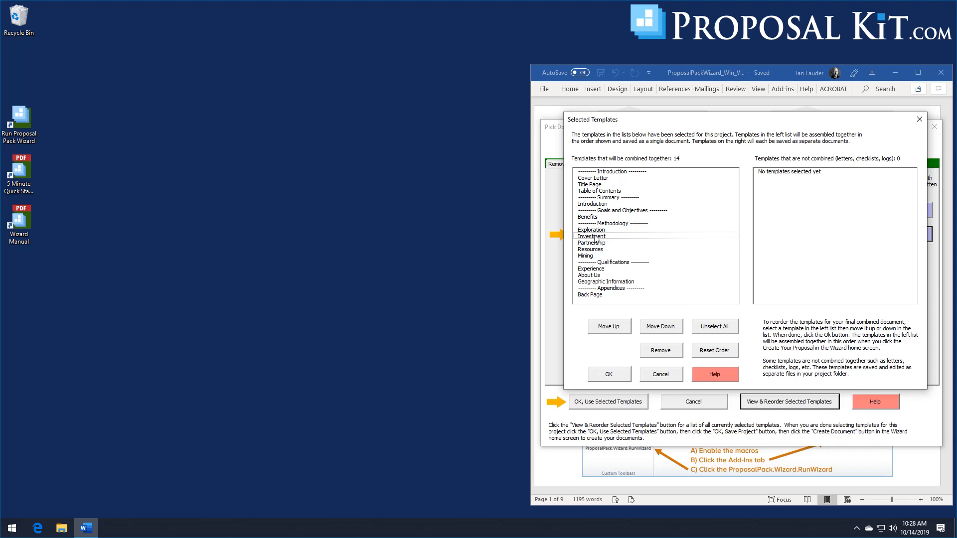
click(609, 374)
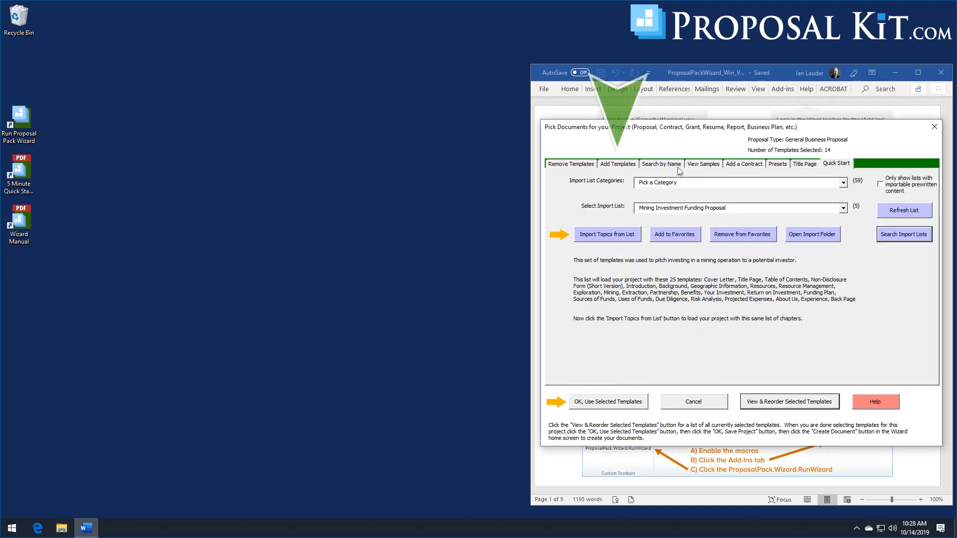
Step: Add the Environmental Impact and Return on Investment templates from "Energy/Resources/Mining (Page 1 of 3)"
click(622, 167)
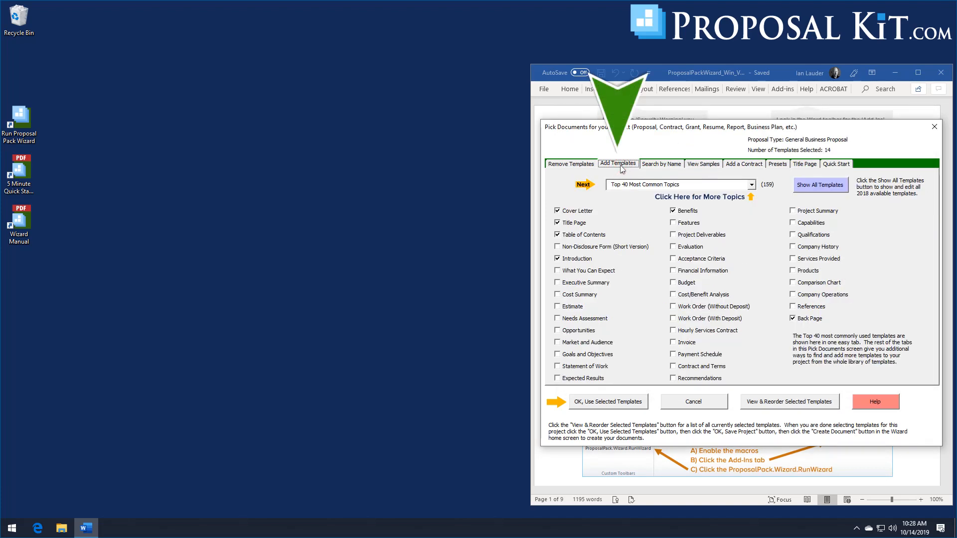
click(752, 185)
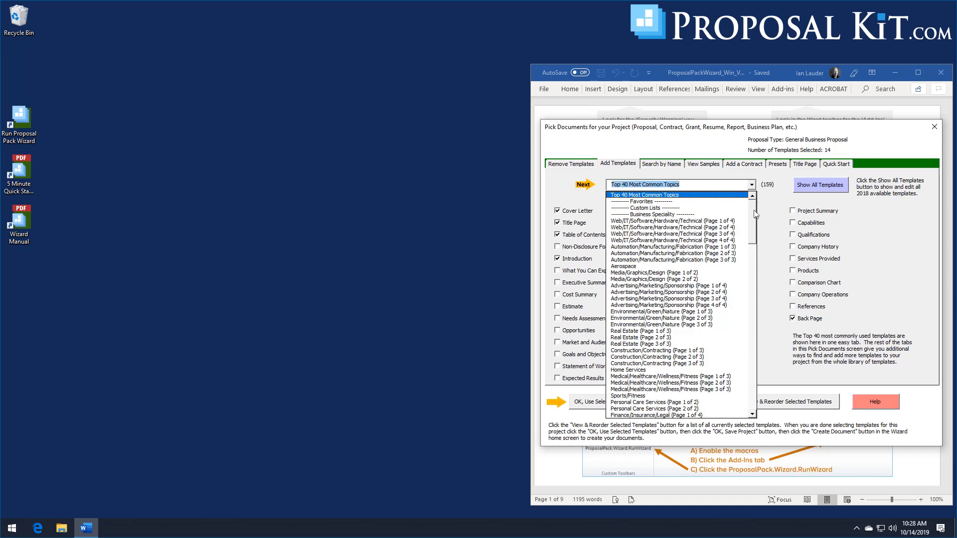
drag(755, 214, 743, 262)
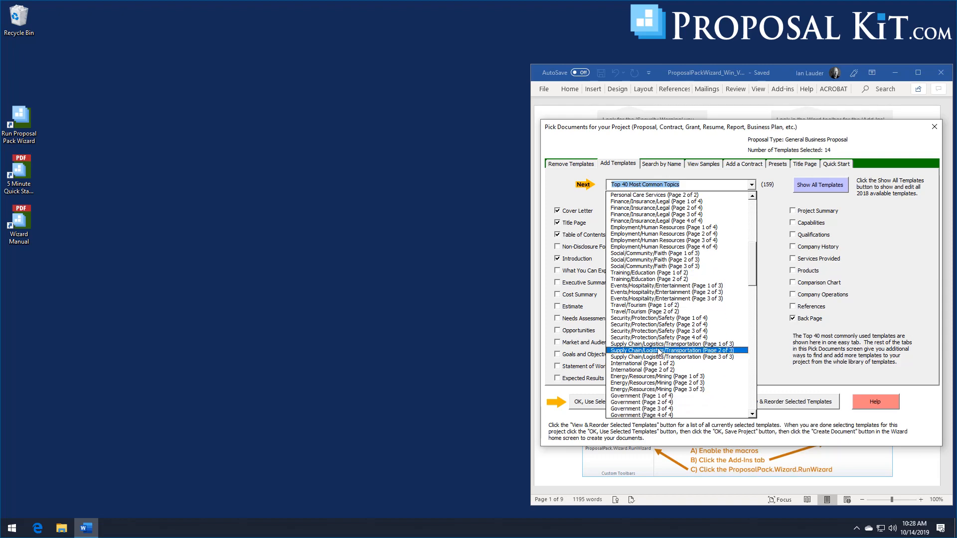
click(643, 377)
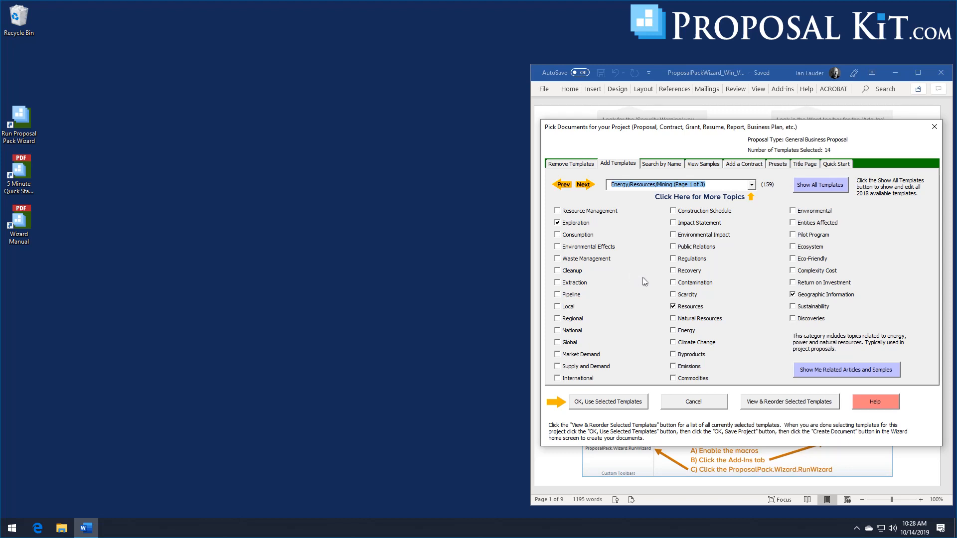
click(673, 236)
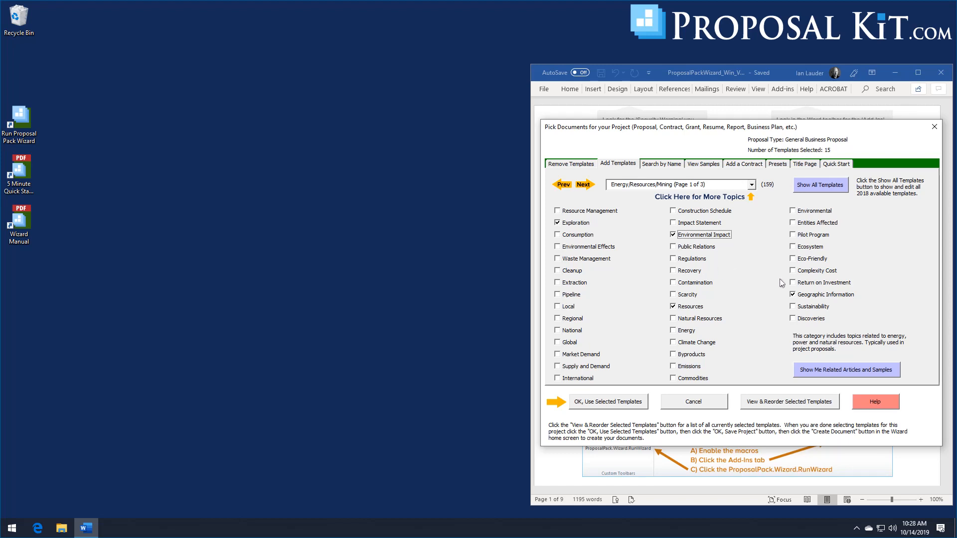
click(793, 283)
Step: Reorder the selected templates so that Environmental Impact comes directly after Mining
click(763, 407)
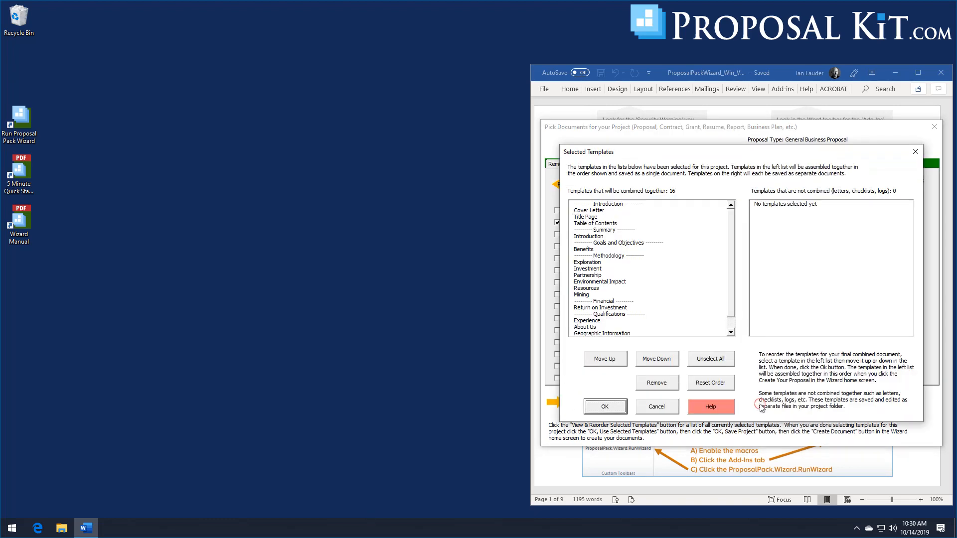
click(592, 282)
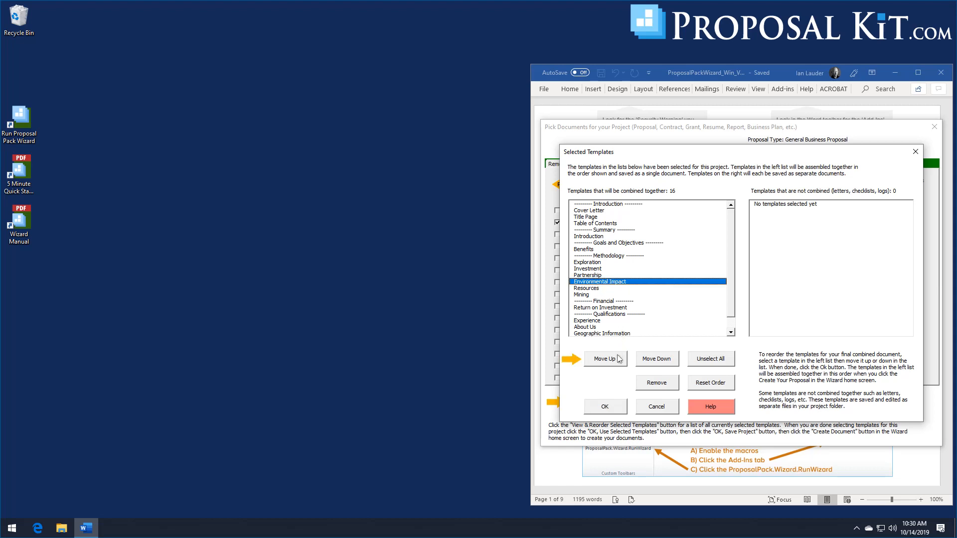
click(647, 360)
click(649, 361)
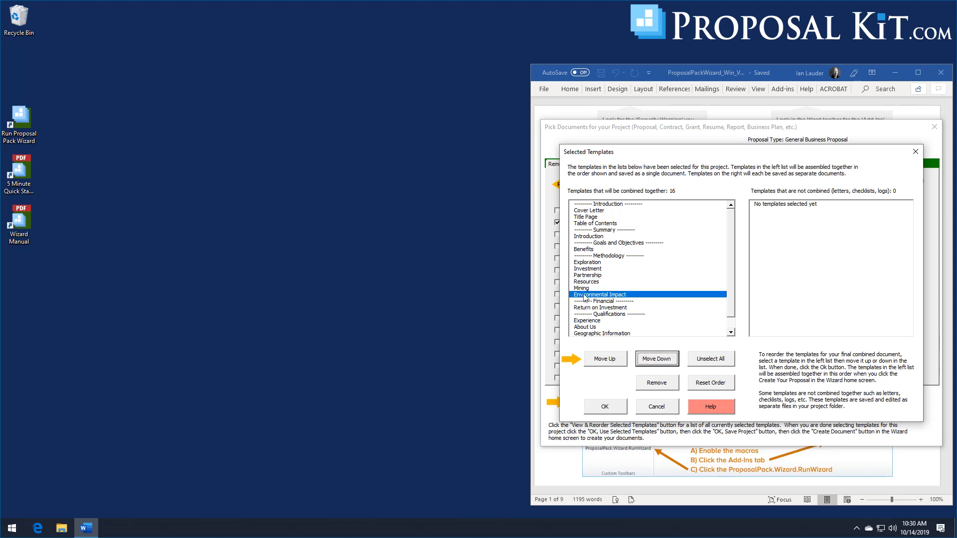
Step: Move the Return on Investment template up to directly below Investment and accept the new chapter order
click(592, 308)
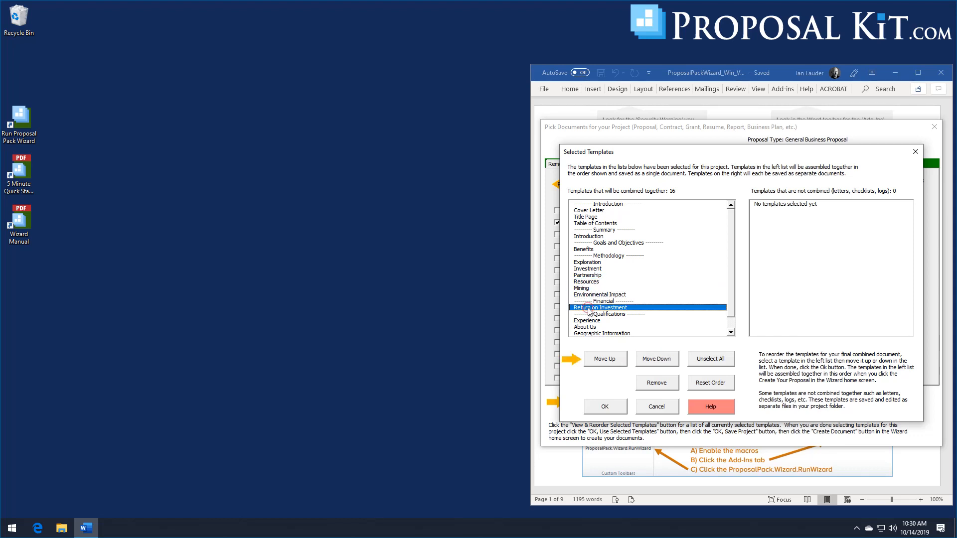
click(612, 360)
click(612, 360)
click(612, 360)
click(612, 360)
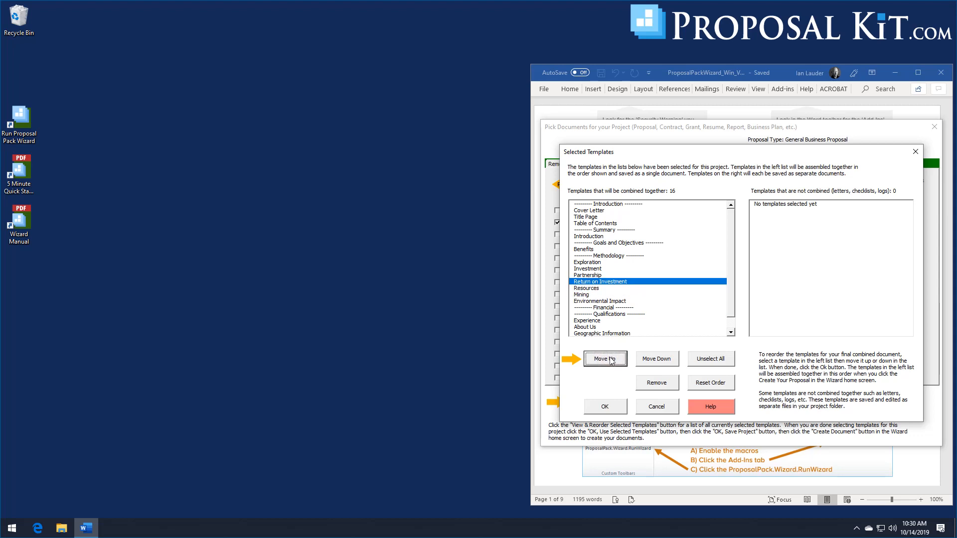
click(612, 360)
click(585, 279)
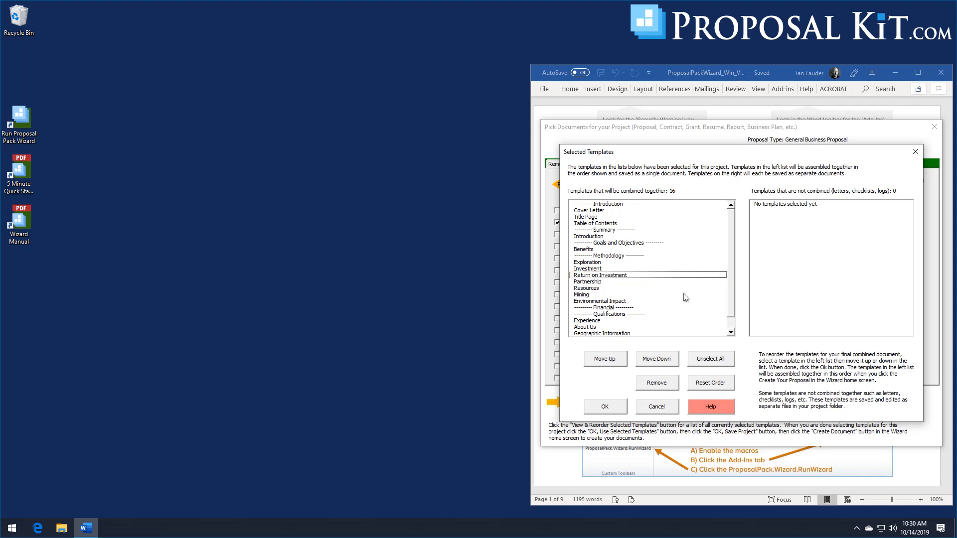
drag(730, 284, 732, 255)
click(604, 407)
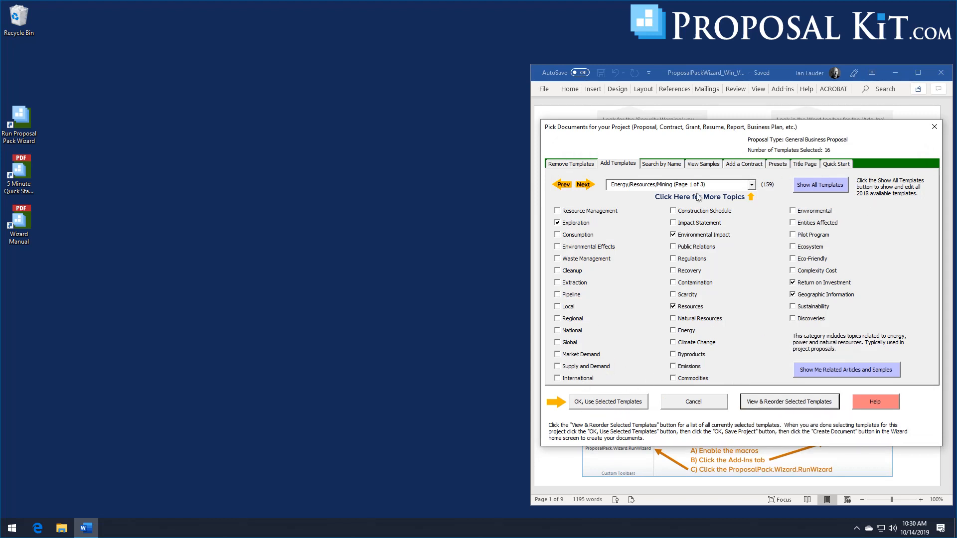
Step: Use the selected templates for the project and turn on merging company and client data with templates
click(604, 402)
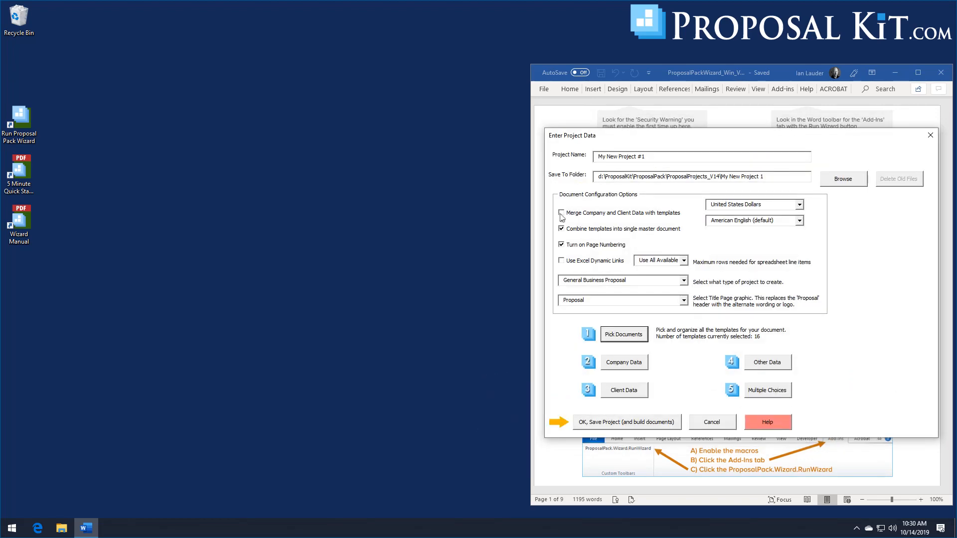
click(562, 215)
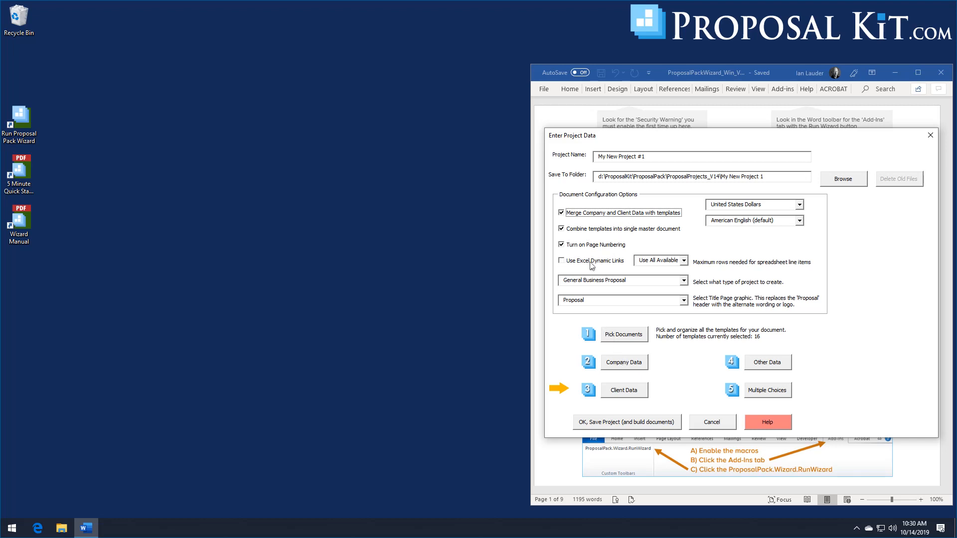
Step: Accept the prefilled company data and enter the client data, with the title "Mining Project Proposal", company Mining Resources, Inc., job title Operations Manager and contact details
click(632, 370)
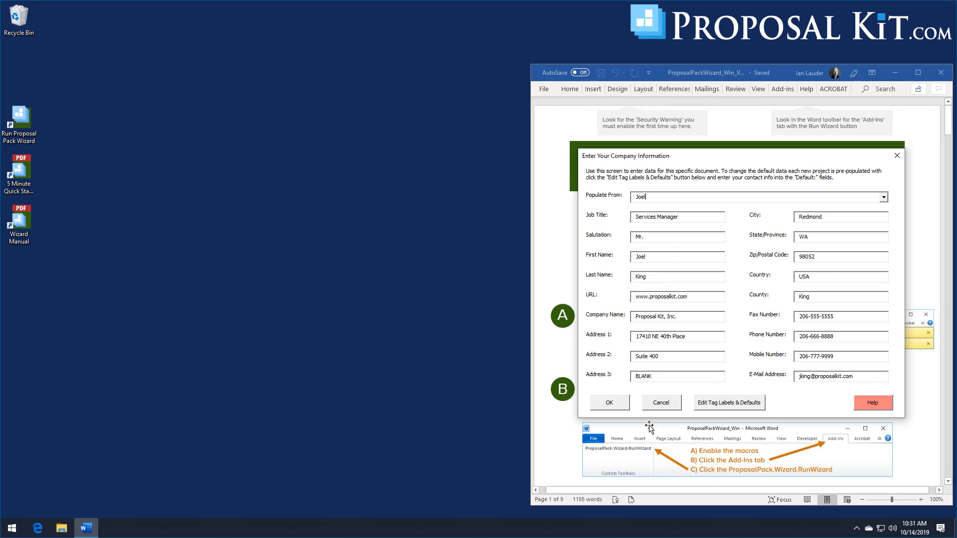
click(609, 403)
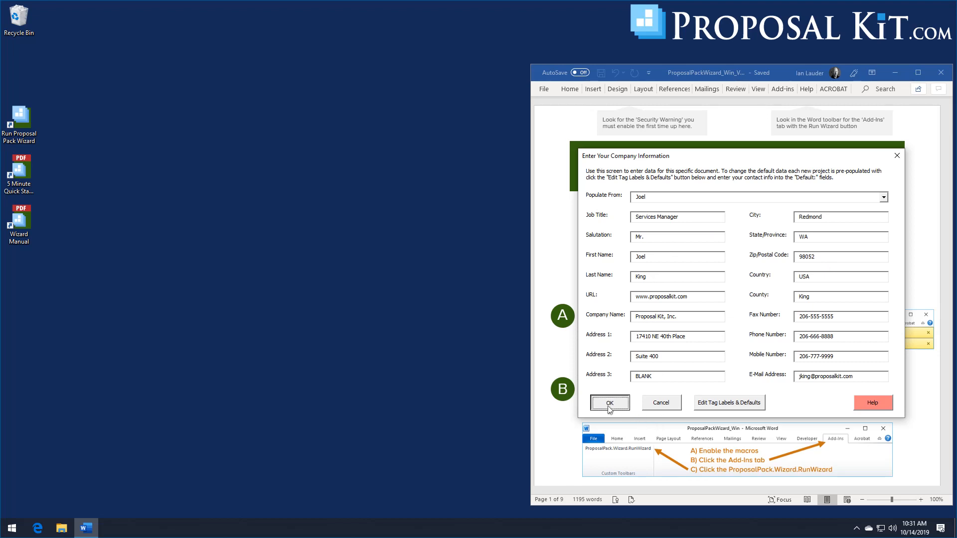
click(624, 397)
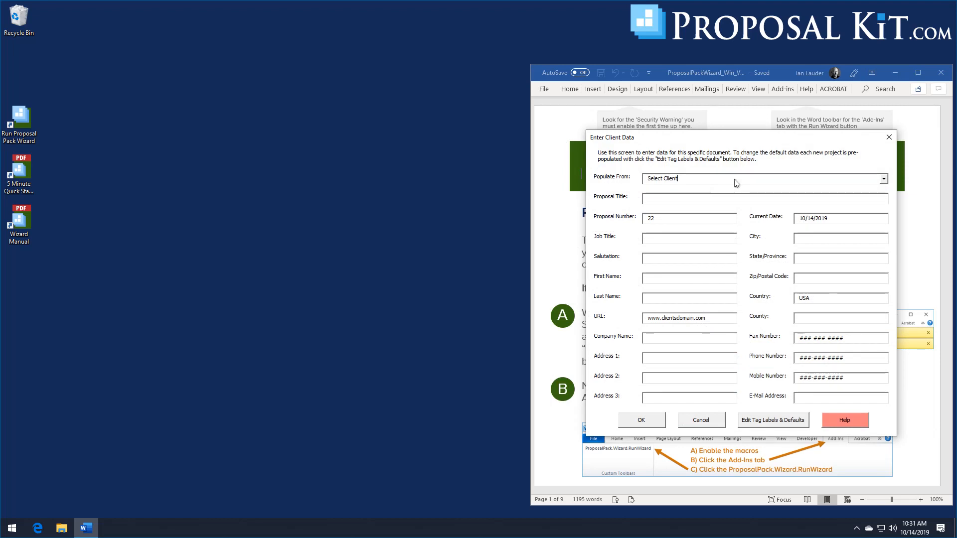
click(885, 179)
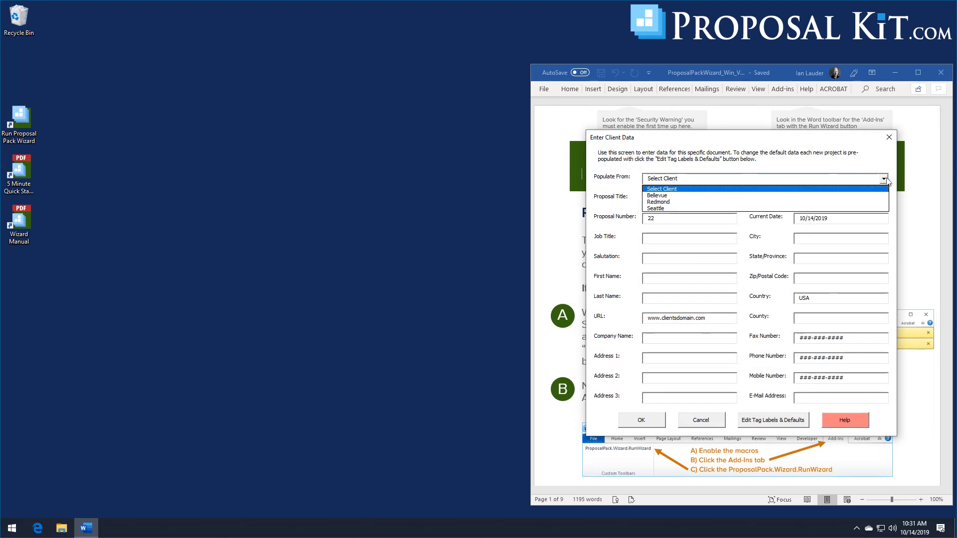
click(885, 179)
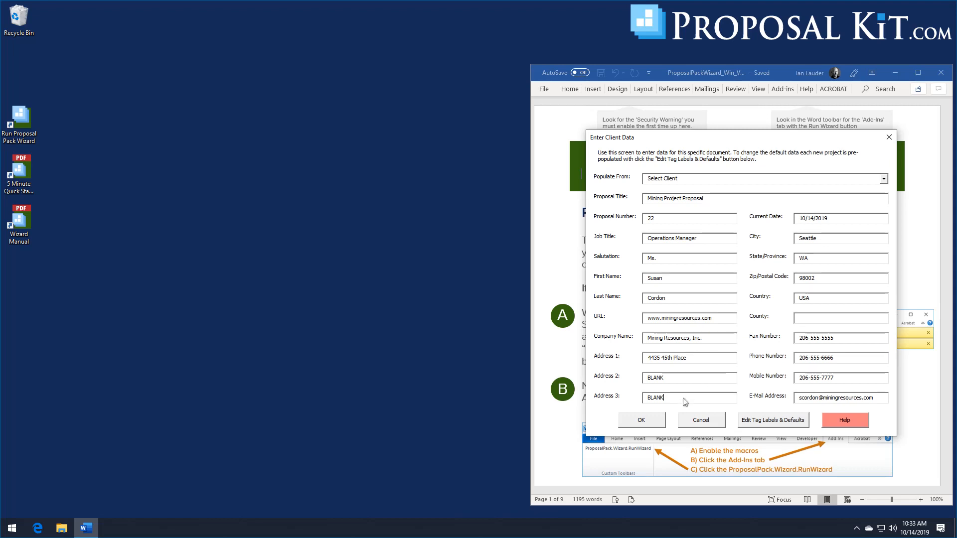
click(643, 423)
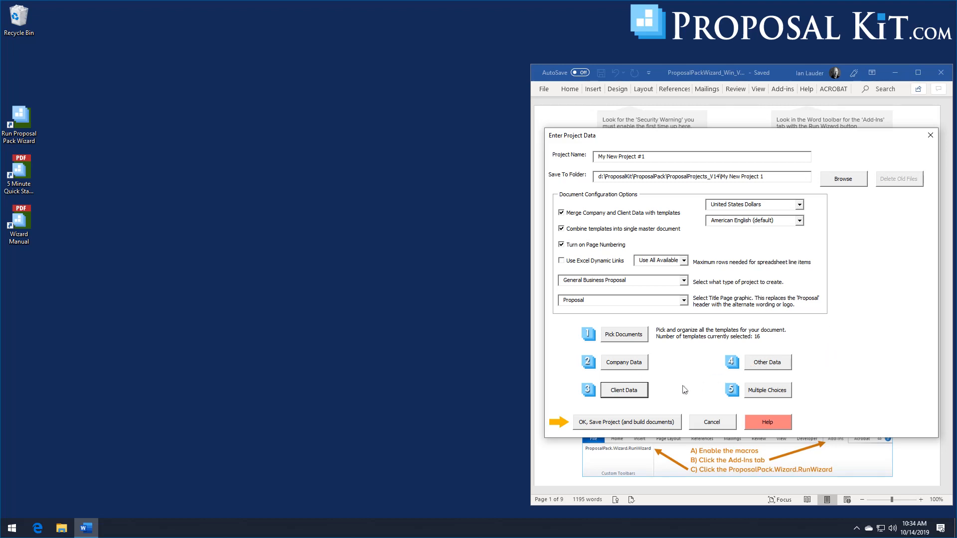
Step: Save the project, build its documents and proceed to editing them
click(602, 428)
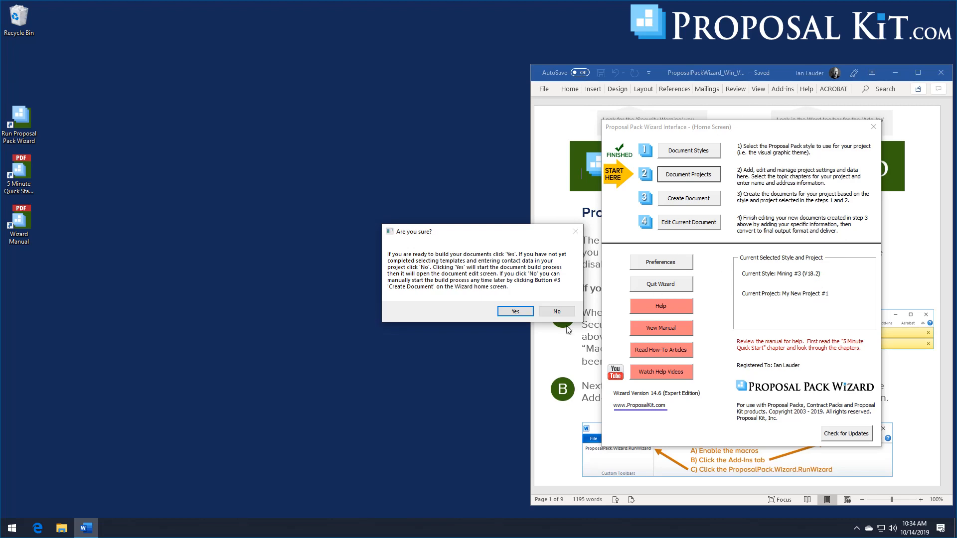
click(510, 315)
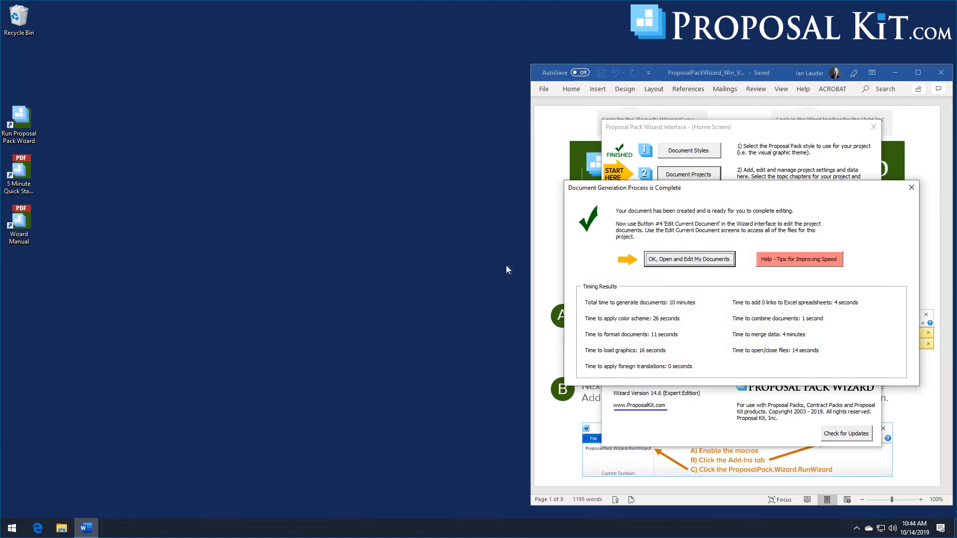
click(675, 259)
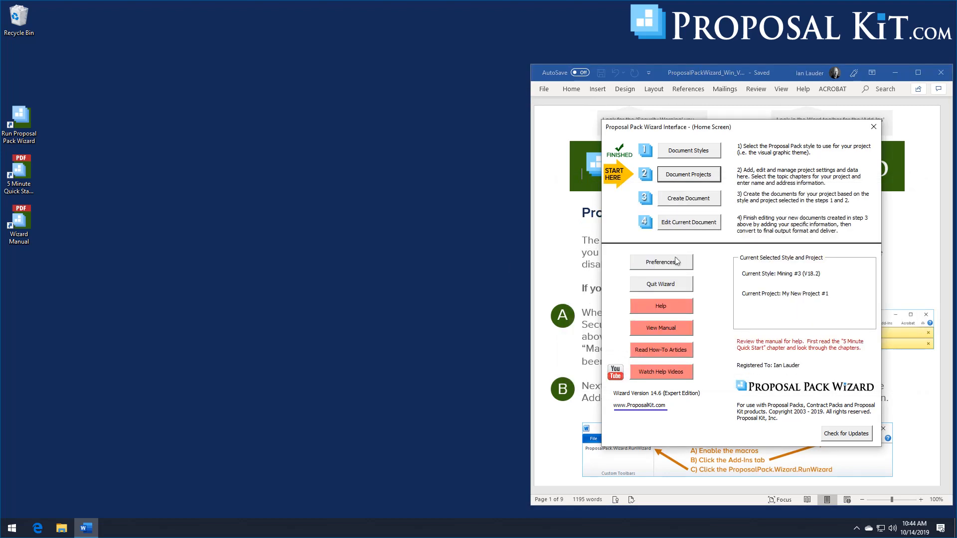
Step: Open the Combined Project Document from the current project's documents and place its window beside the wizard
click(643, 222)
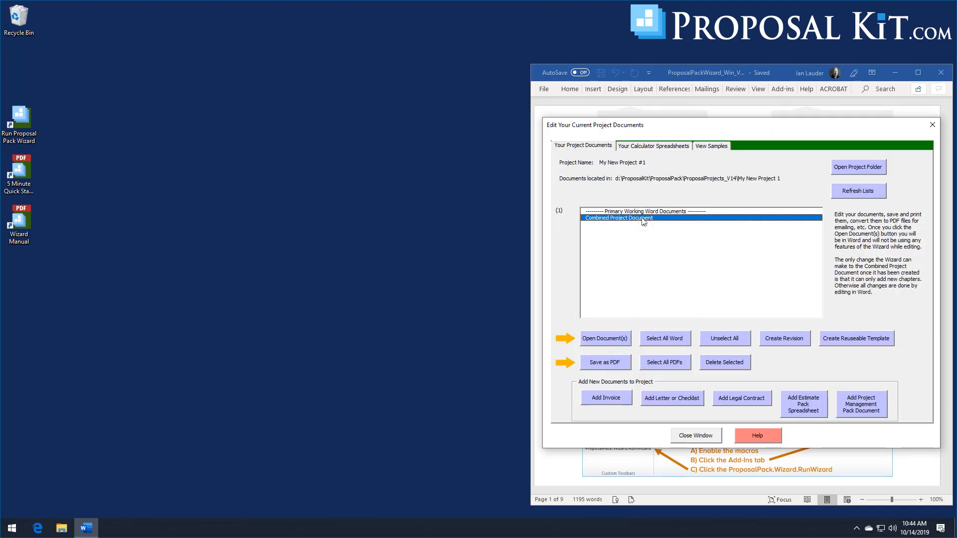
click(603, 342)
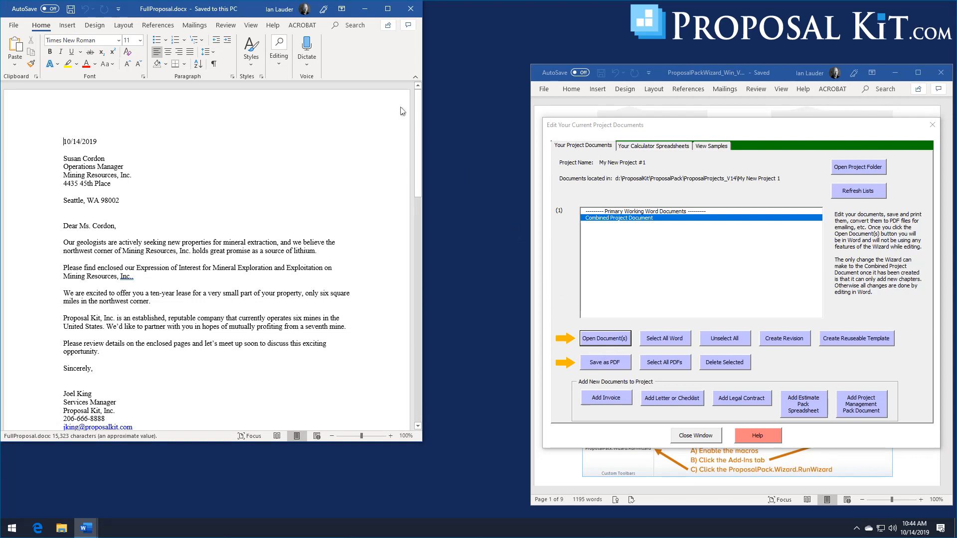
drag(249, 9, 339, 19)
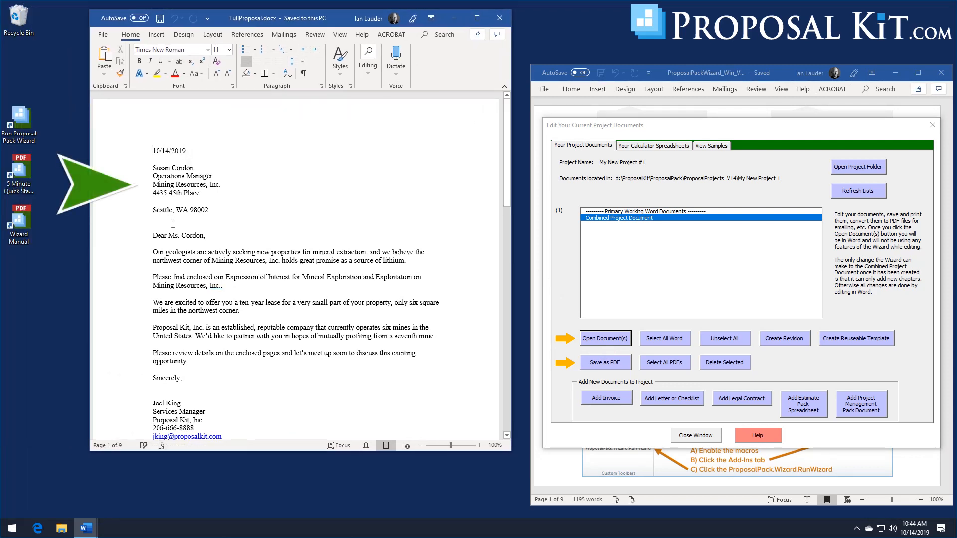
Step: Examine the merged cover letter and the title page of FullProposal.docx in a taller document window
drag(506, 164, 502, 192)
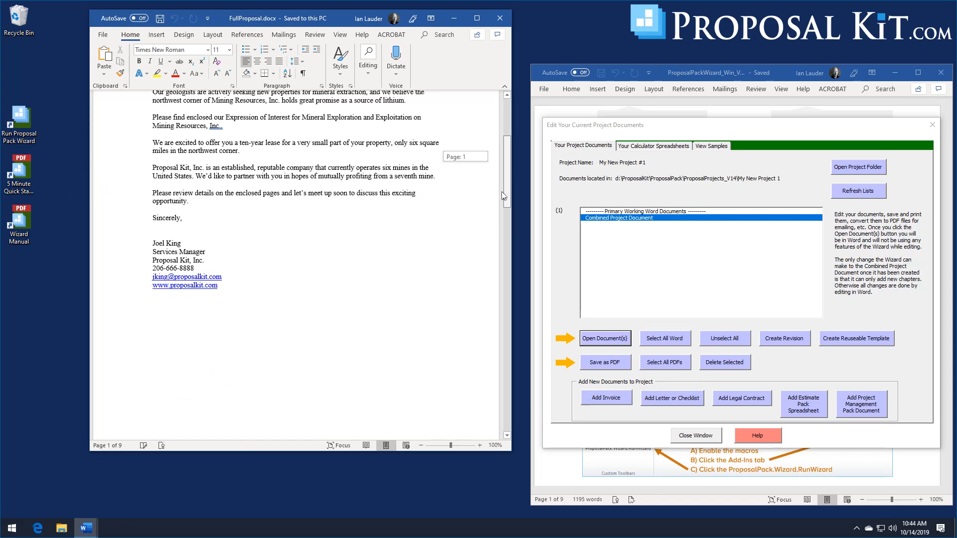
drag(501, 191, 502, 195)
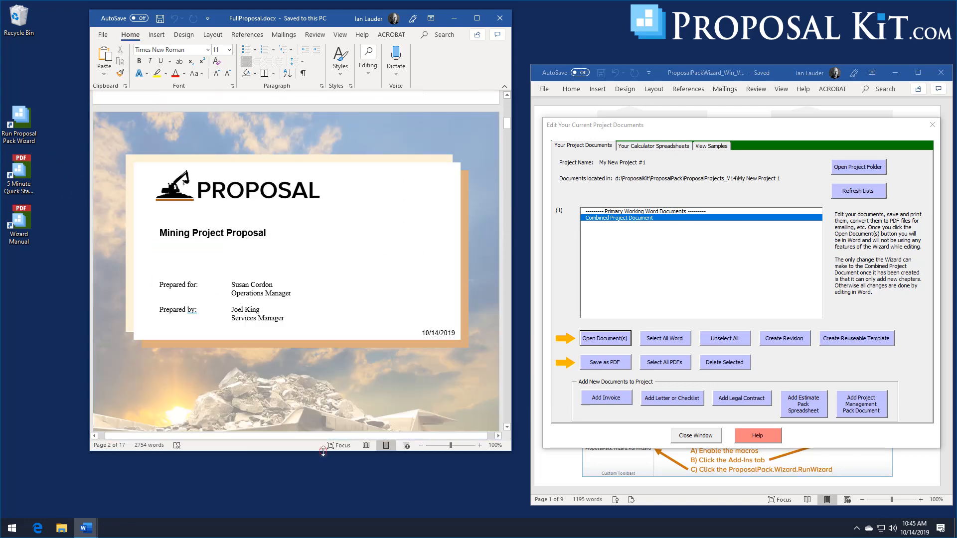
drag(323, 452, 330, 508)
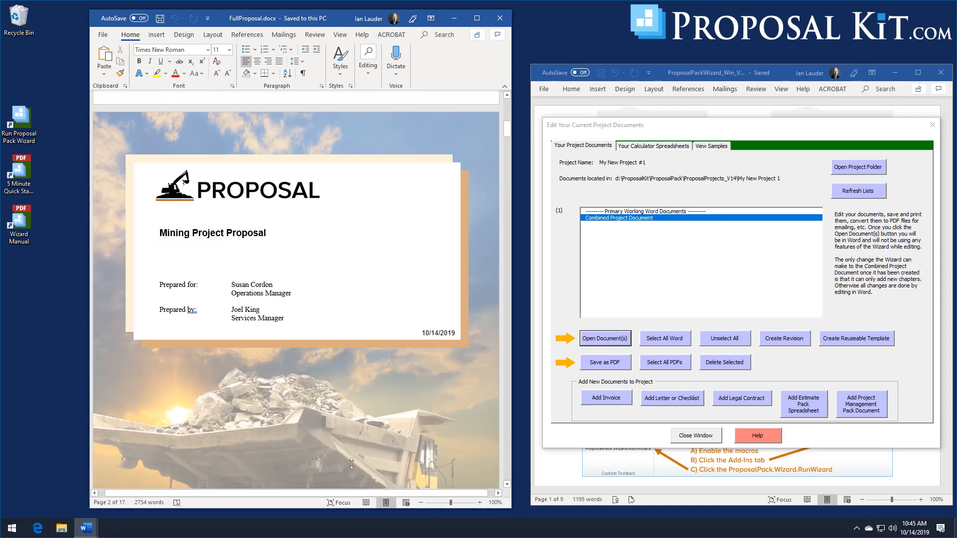
scroll(494, 232, down, 3)
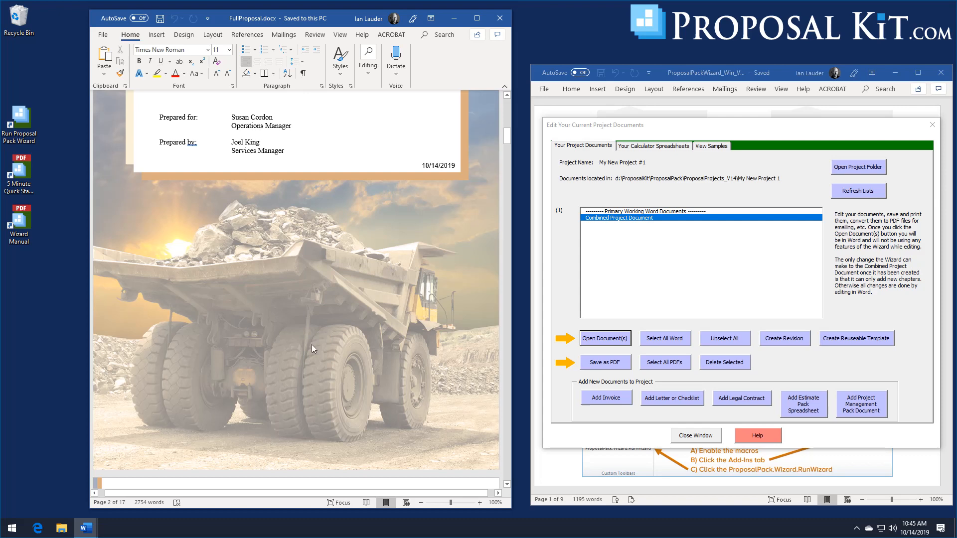
scroll(340, 334, up, 3)
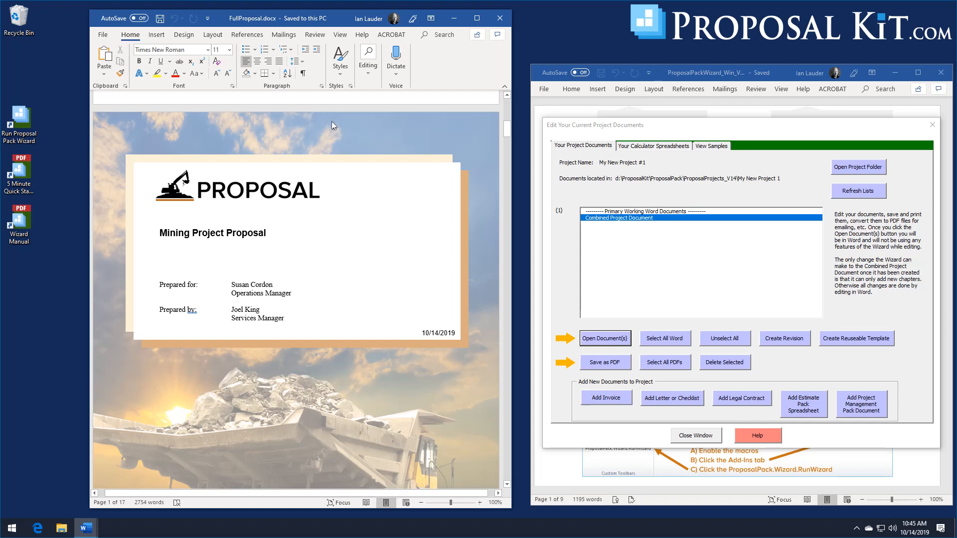
scroll(332, 121, down, 4)
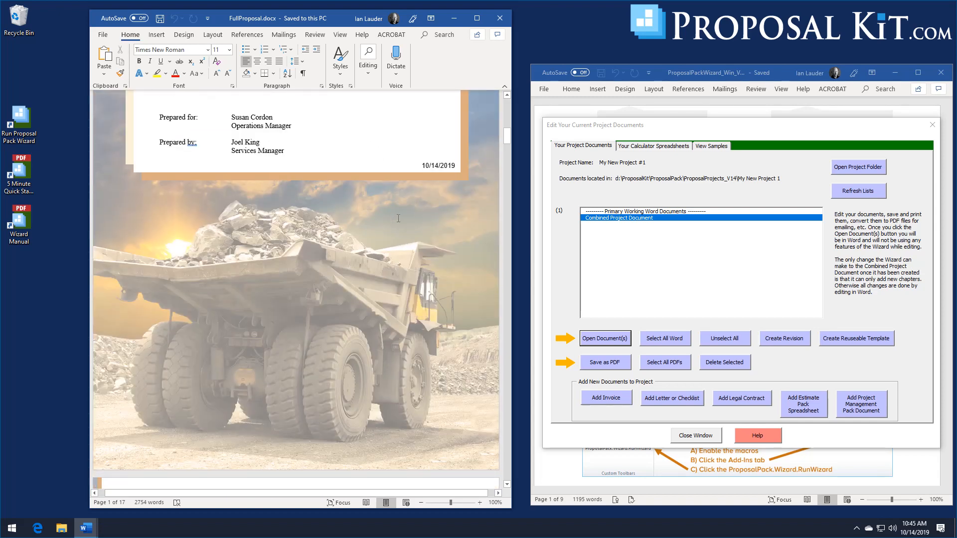
scroll(398, 218, up, 3)
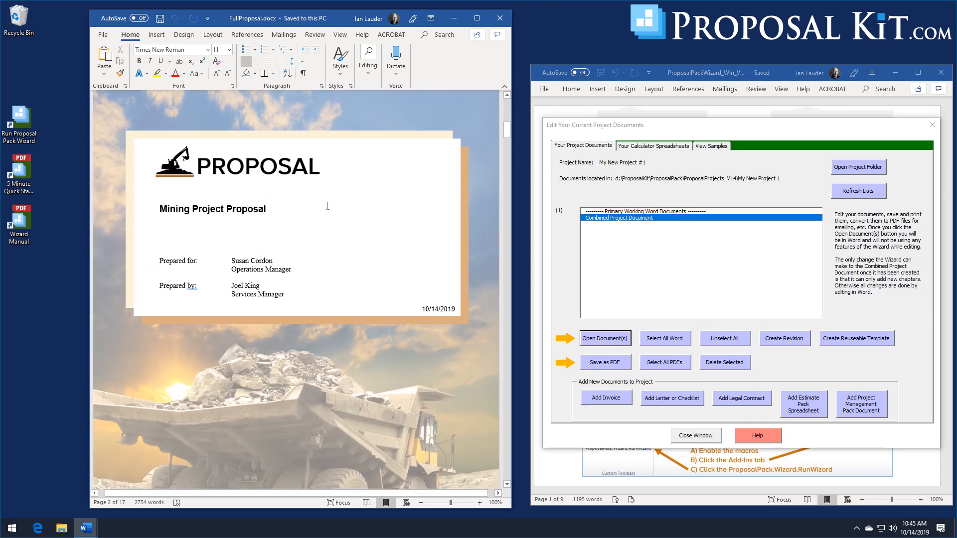
scroll(345, 133, up, 1)
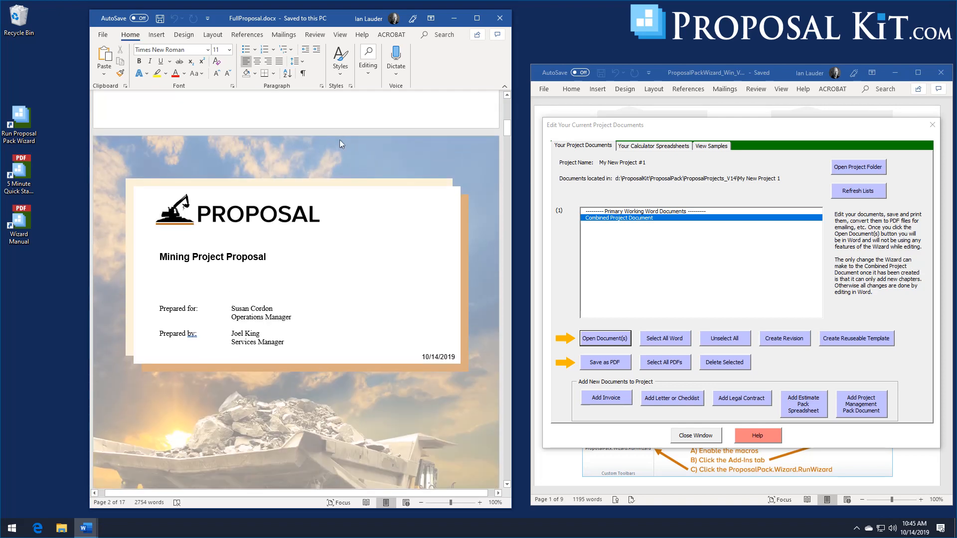
Step: Open the title page's header to view its background graphics at full colour, and close the header
double_click(340, 140)
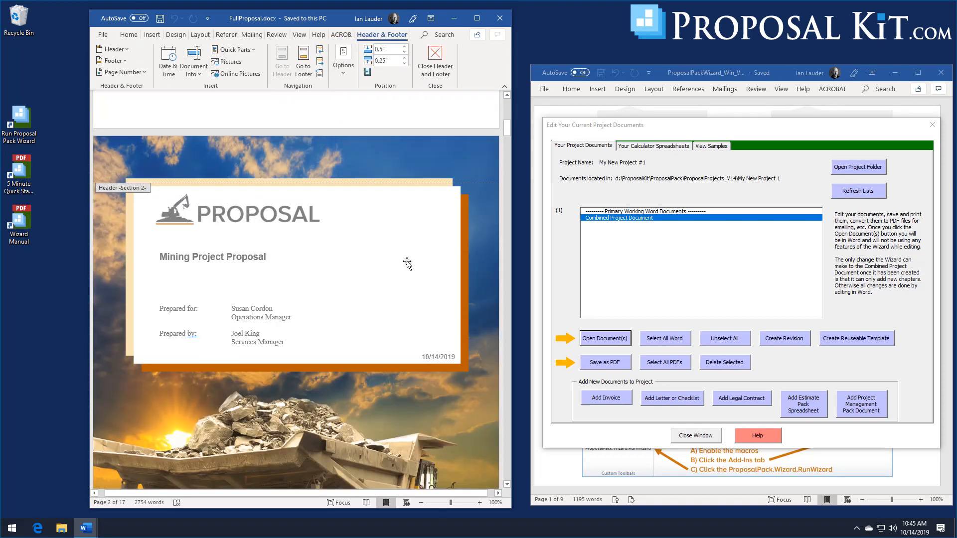
scroll(431, 302, down, 5)
scroll(432, 302, down, 1)
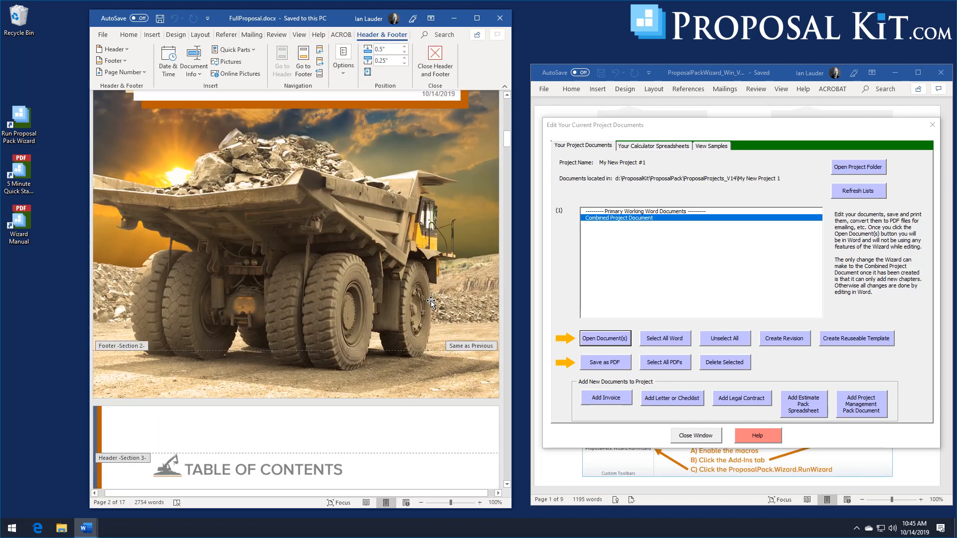
scroll(446, 267, up, 2)
scroll(447, 265, up, 3)
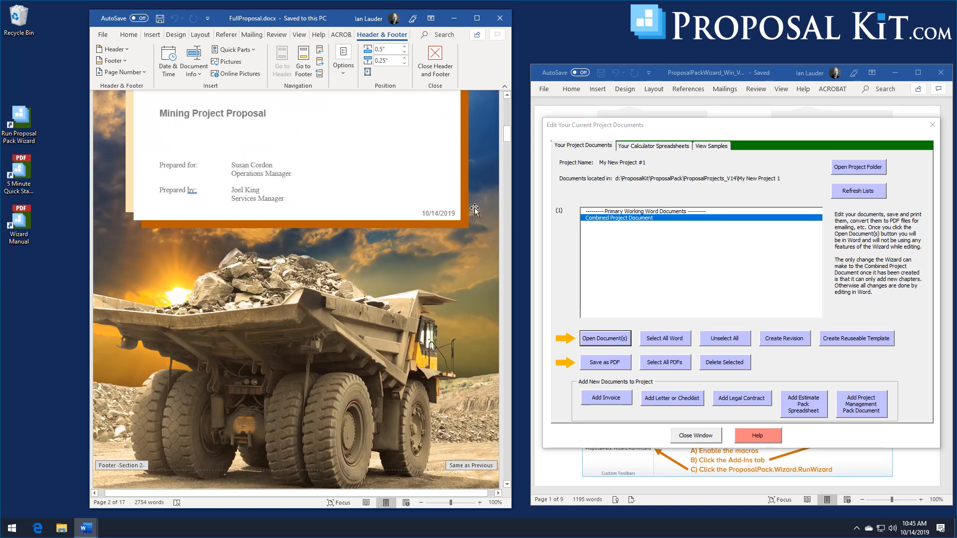
click(432, 56)
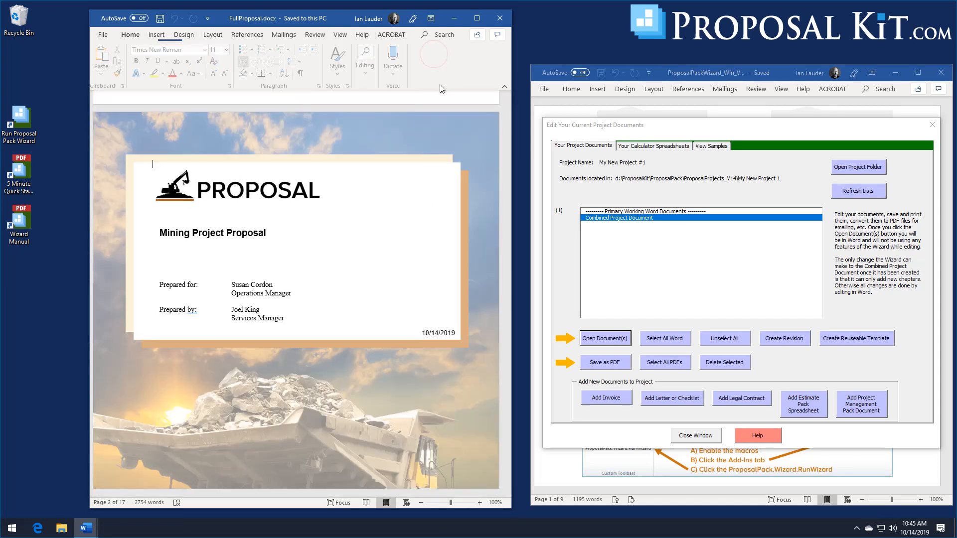
Step: Select the "PROPOSAL" logo picture on the title page to inspect it, and deselect it
scroll(507, 128, down, 1)
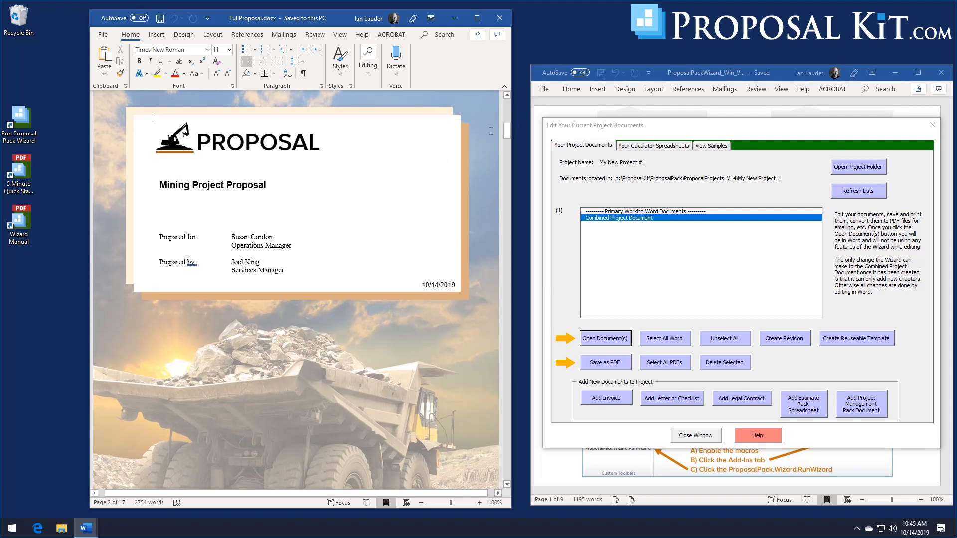
drag(507, 131, 508, 131)
click(244, 140)
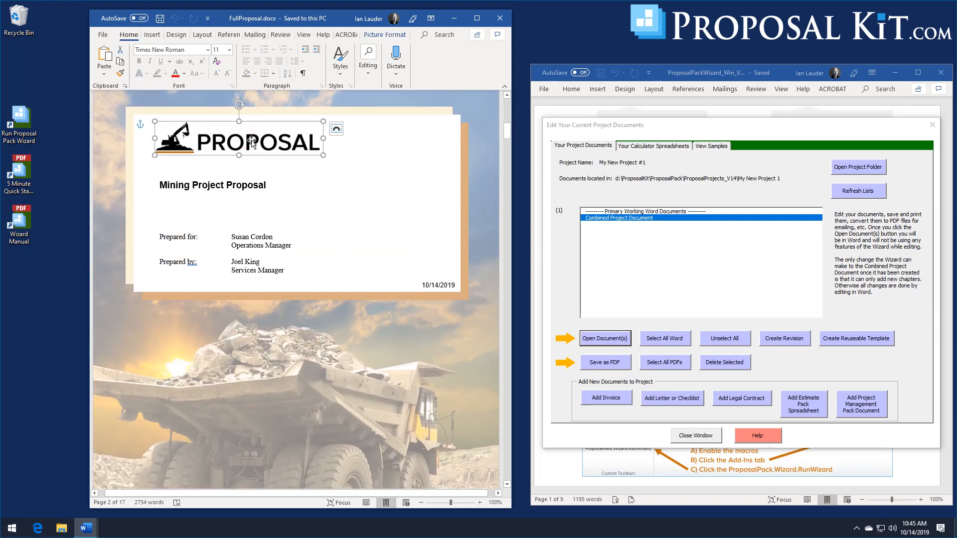
click(331, 139)
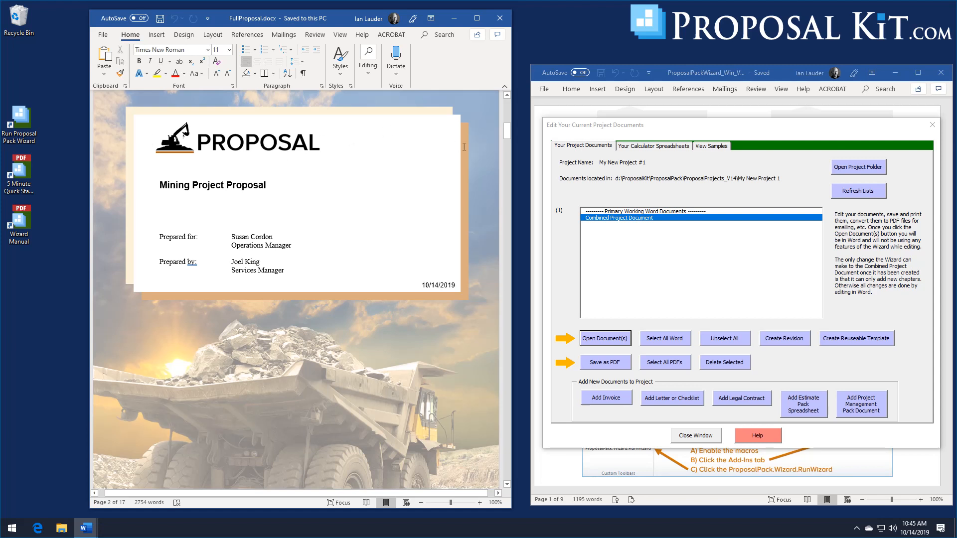
Step: Review the table of contents, the Introduction and Benefits chapters and the Return on Investment table, and return to the cover letter
drag(507, 135, 502, 153)
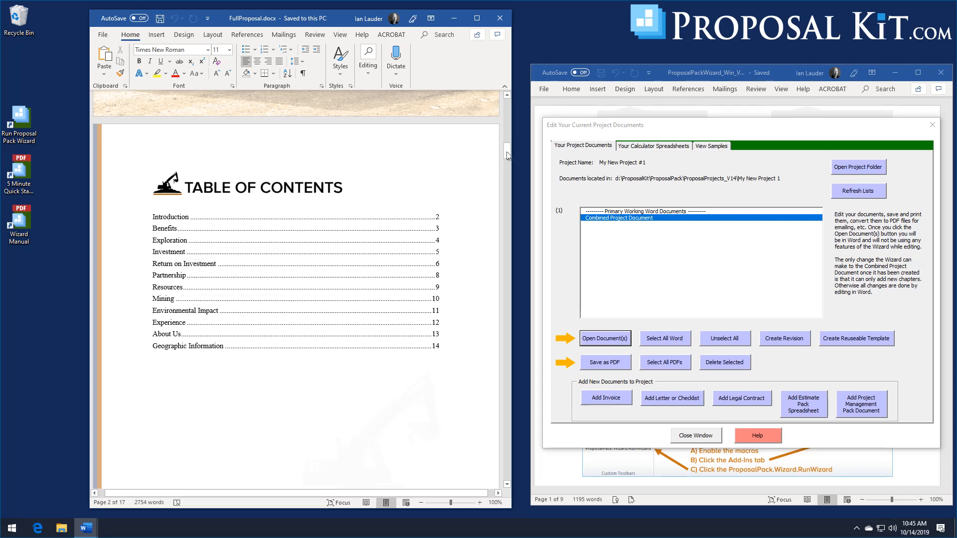
drag(506, 155, 467, 186)
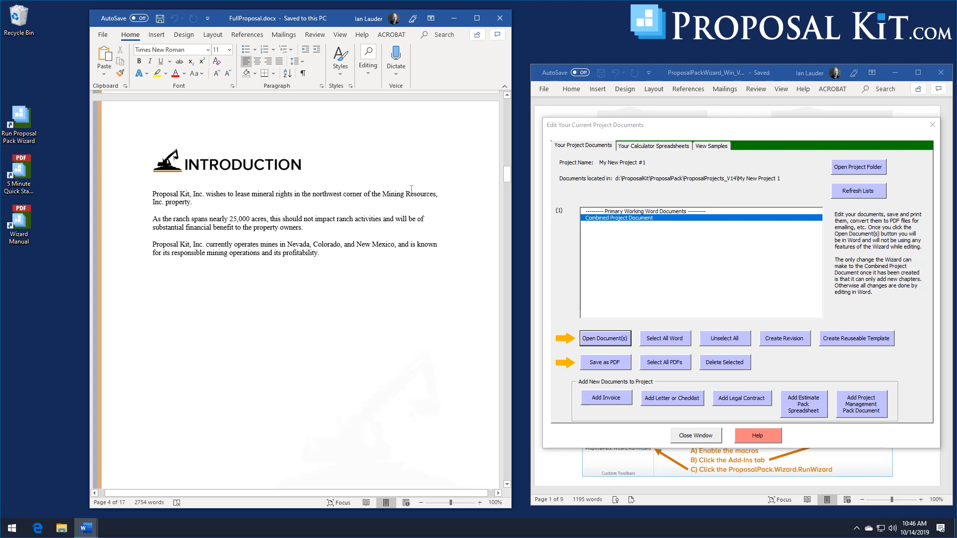
drag(507, 179, 506, 202)
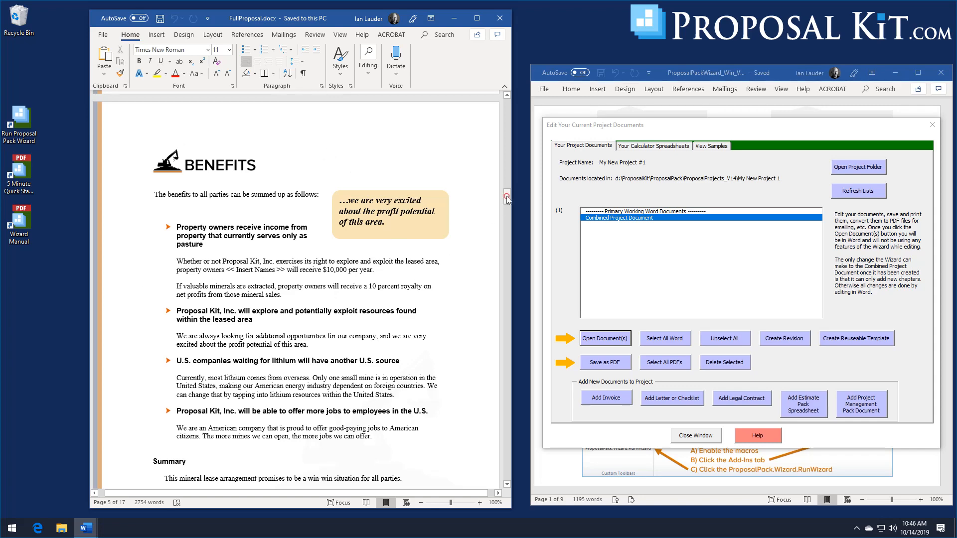
drag(506, 198, 502, 264)
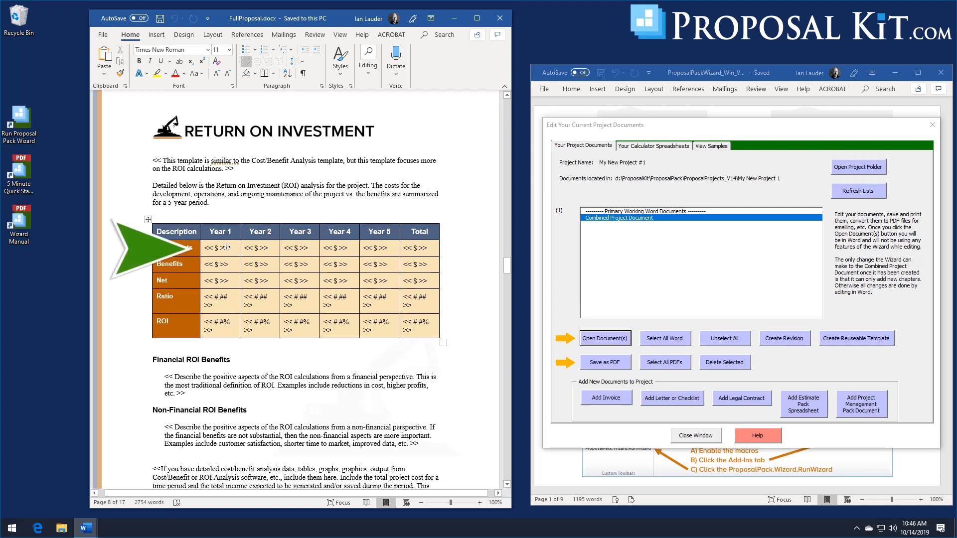
click(213, 248)
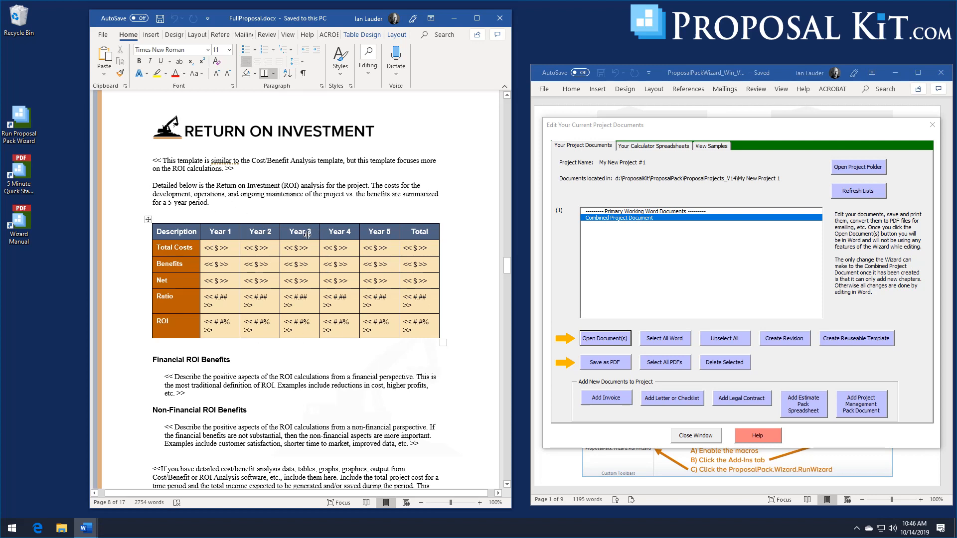
click(327, 248)
drag(505, 268, 522, 97)
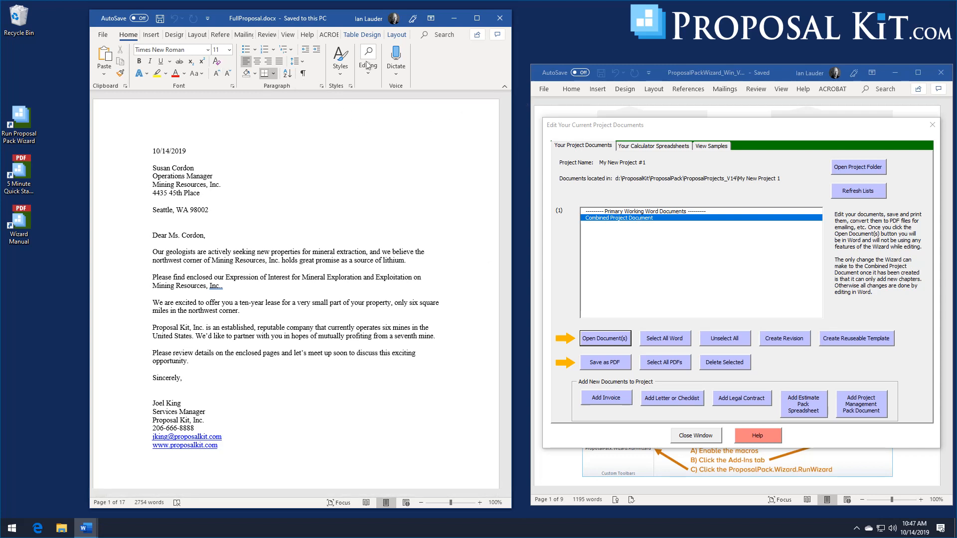
Step: Close the proposal document and convert the Combined Project Document to PDF
click(500, 18)
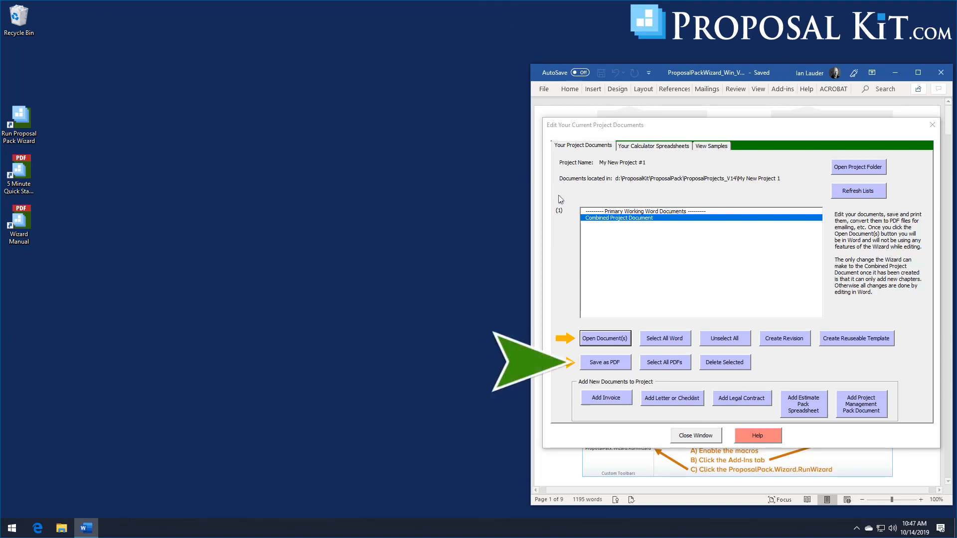
click(598, 362)
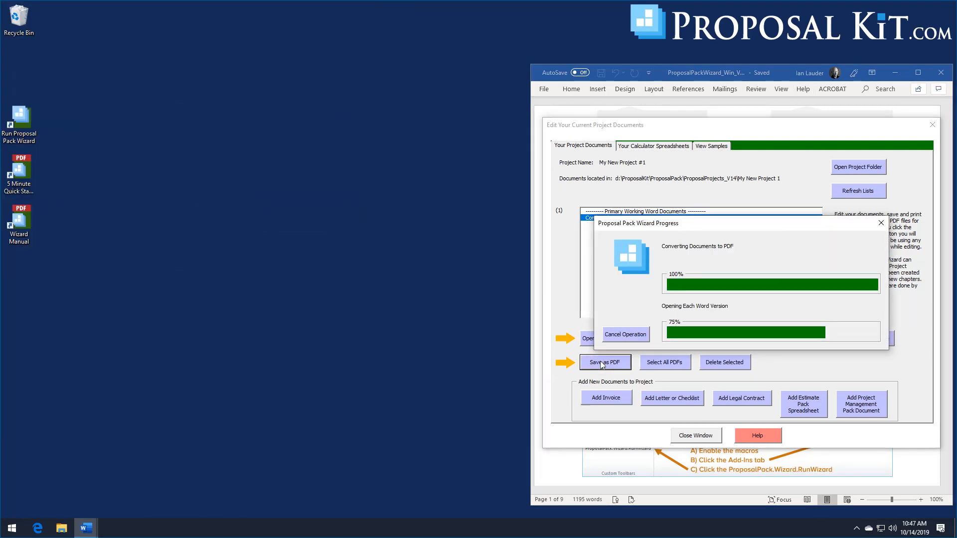
Step: Open the Combined Project Document's PDF to check its cover letter, and close the PDF and the project documents window
click(554, 318)
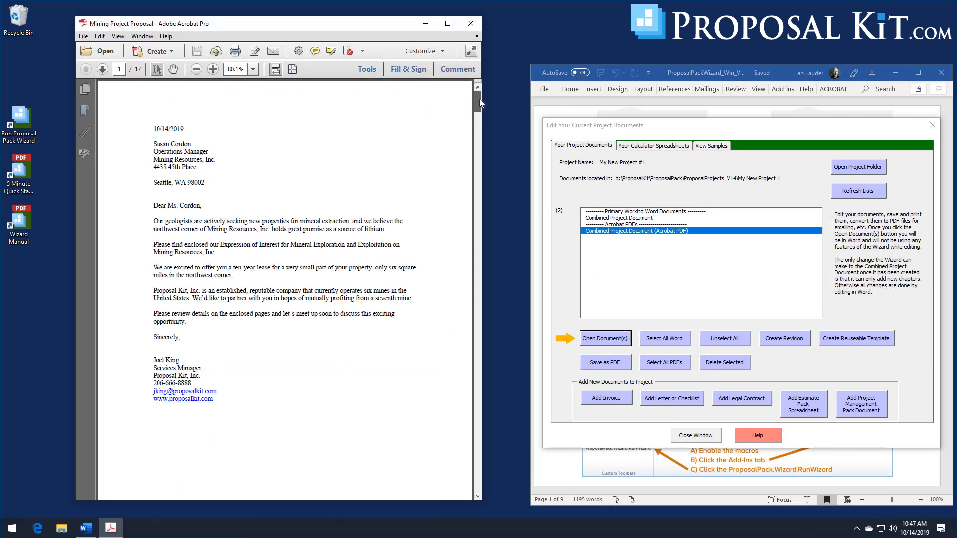
drag(479, 99, 510, 98)
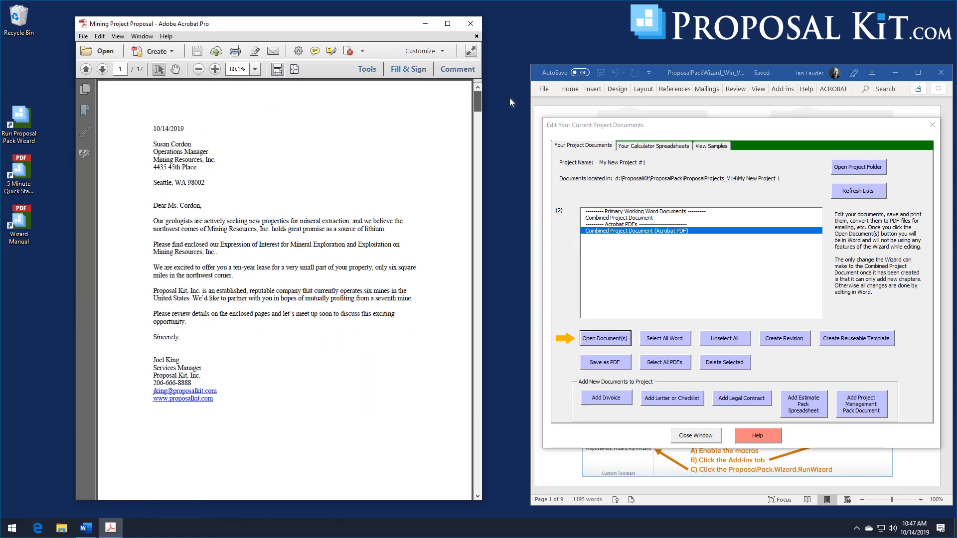
click(471, 25)
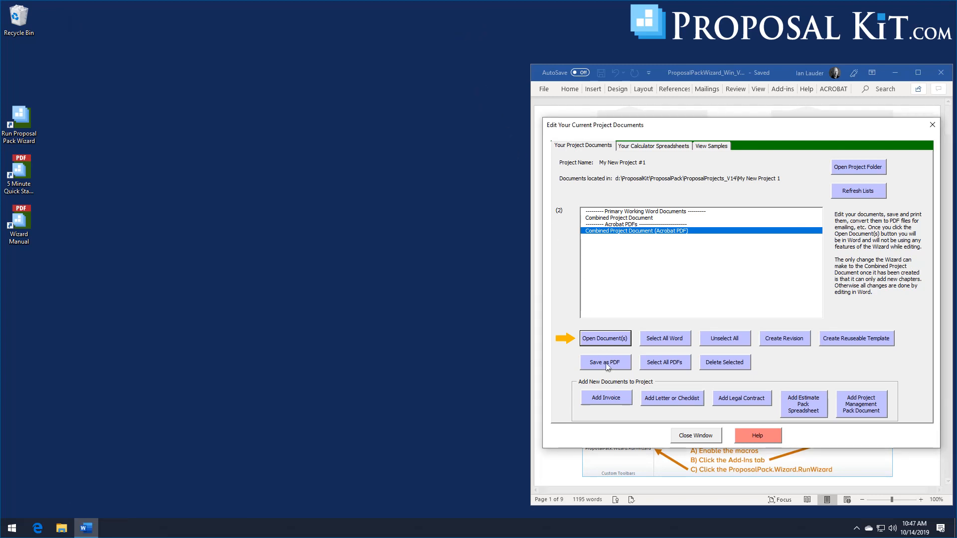
click(694, 437)
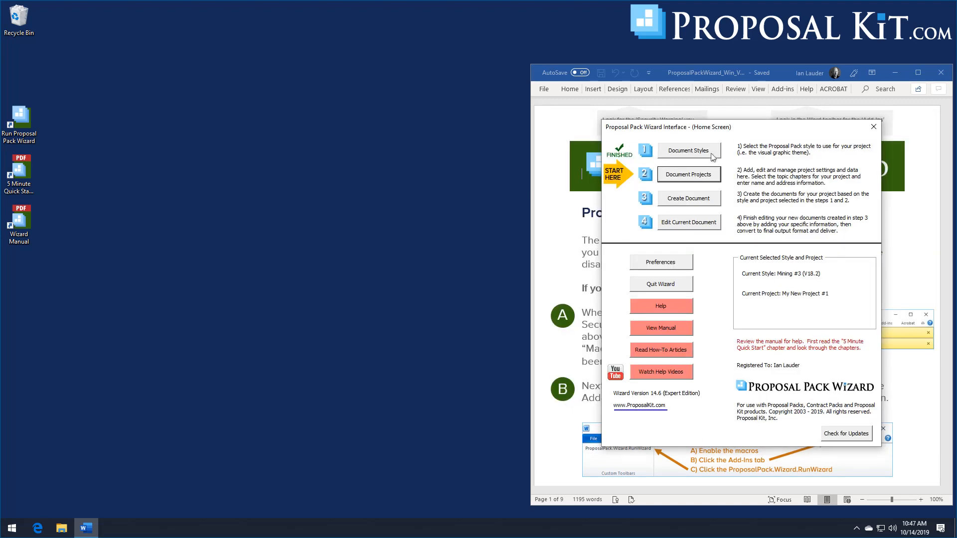
Step: Change the document style to Safety #4 (V18.2)
click(690, 152)
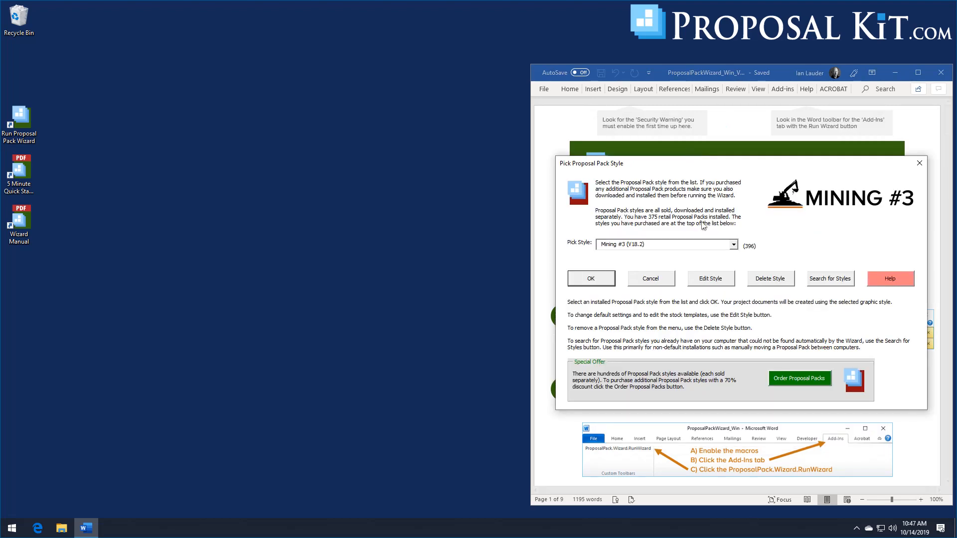
click(734, 245)
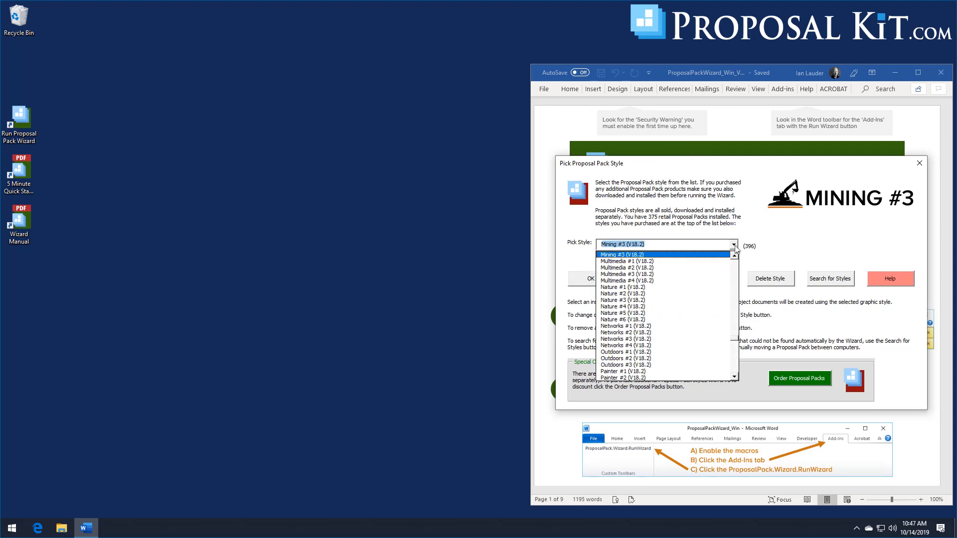
drag(735, 340, 740, 355)
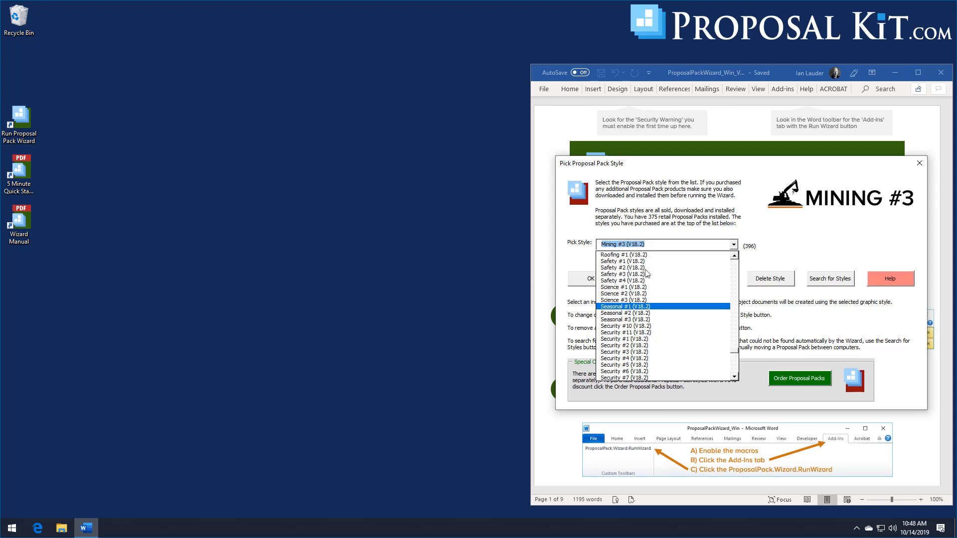
click(631, 282)
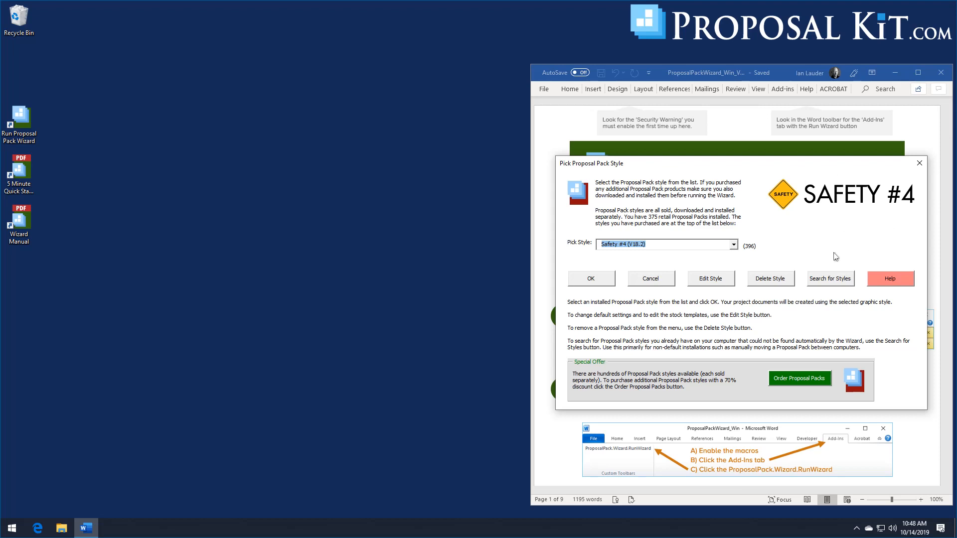
click(605, 280)
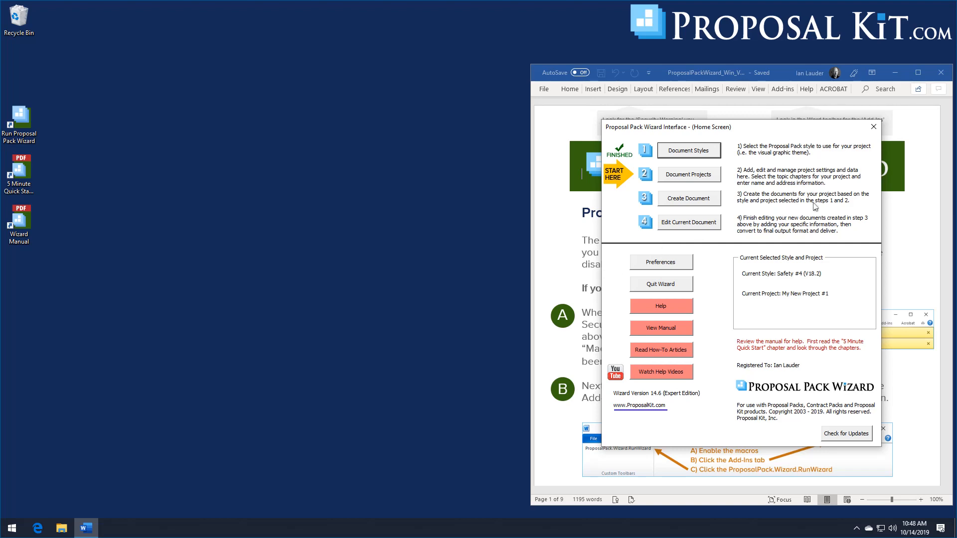
Step: Add a new project and open its document template selection
click(688, 175)
click(610, 268)
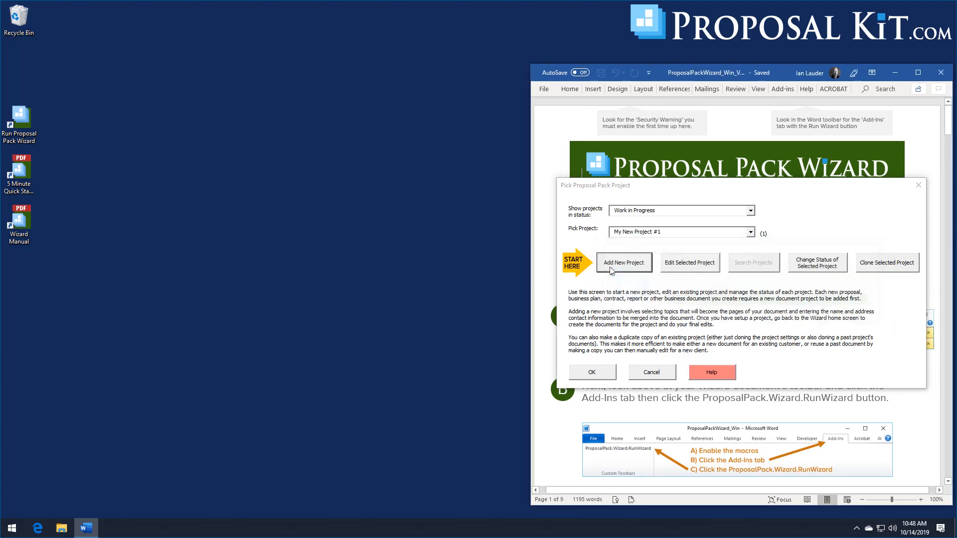
click(625, 343)
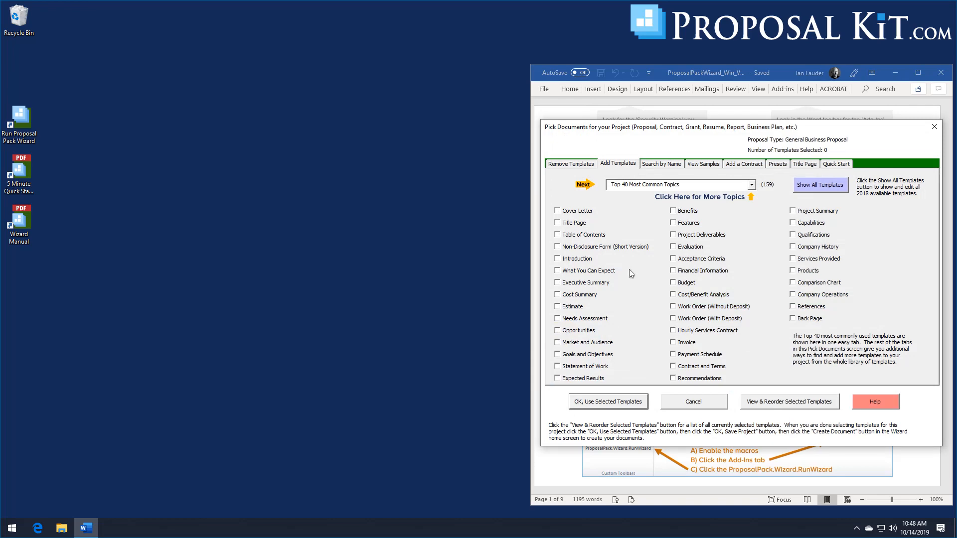
Step: Search the quick start import lists for "mining"
click(836, 164)
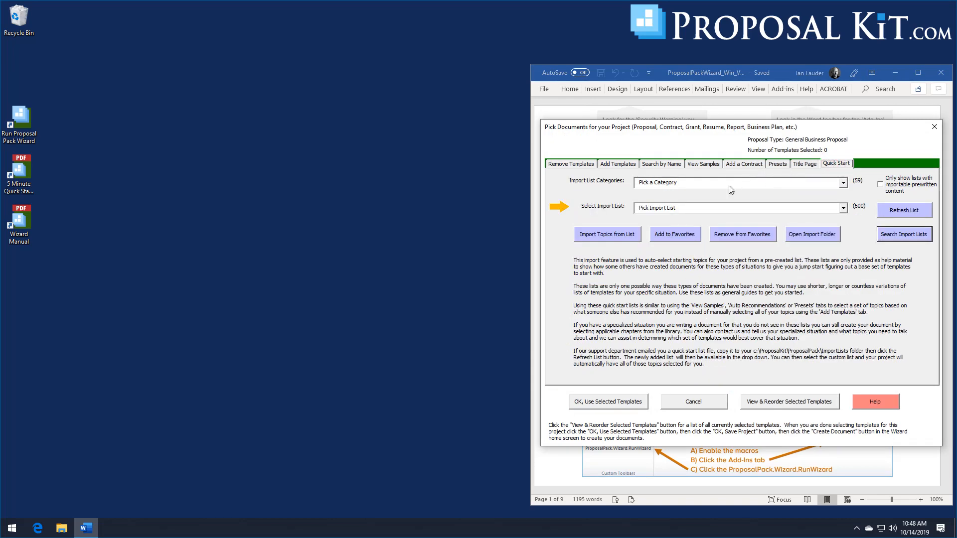
click(891, 236)
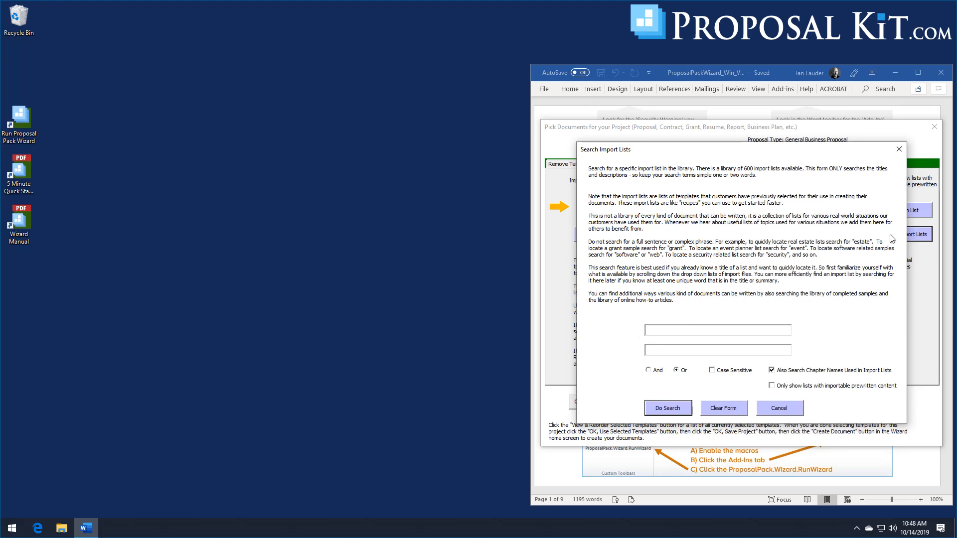
click(695, 333)
text(mining)
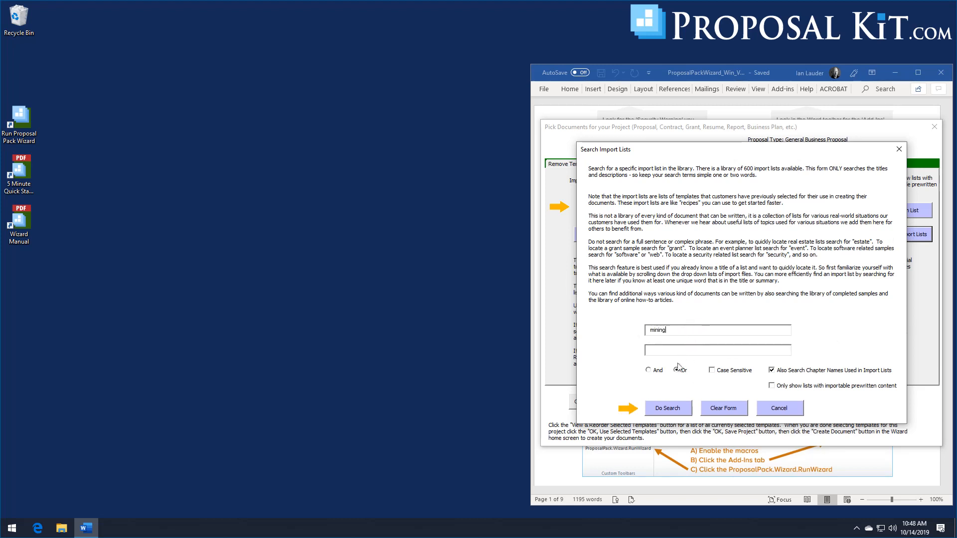
click(673, 409)
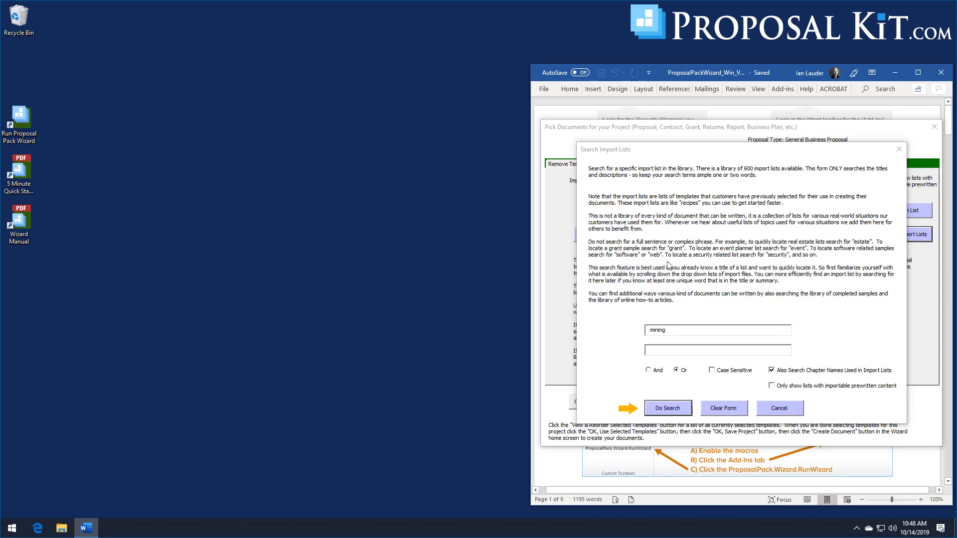
click(573, 304)
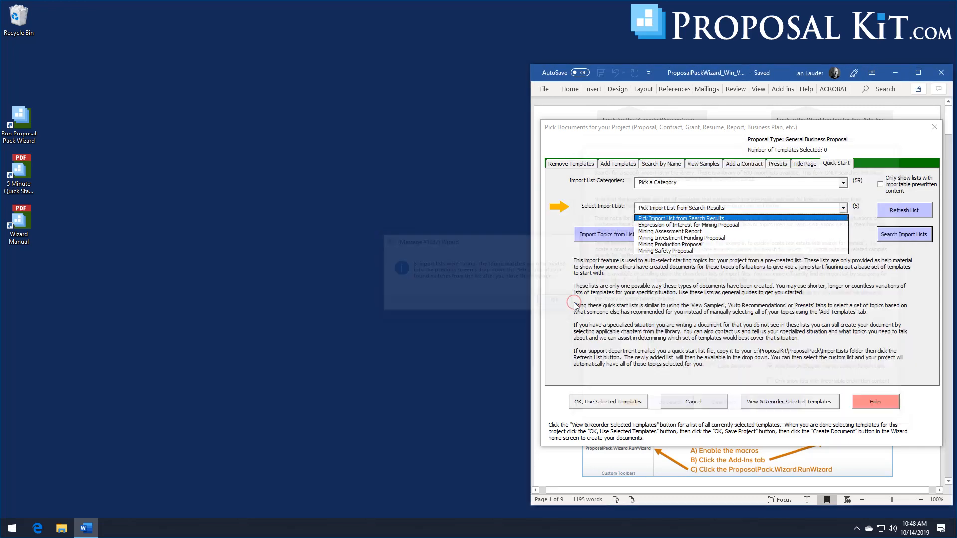
Step: Import the topics of the Mining Safety Proposal list with their pre-written sample content, and accept the selected templates in their given order
click(659, 251)
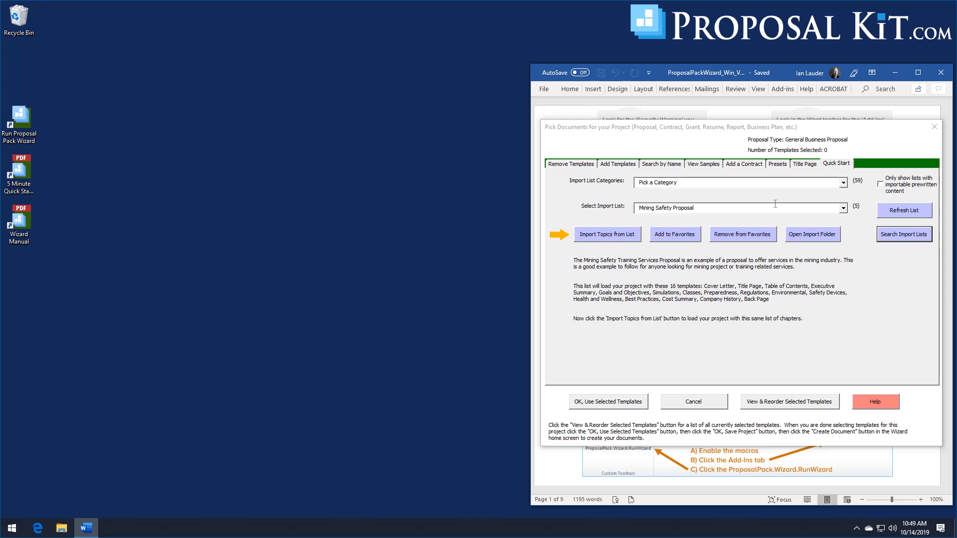
click(606, 232)
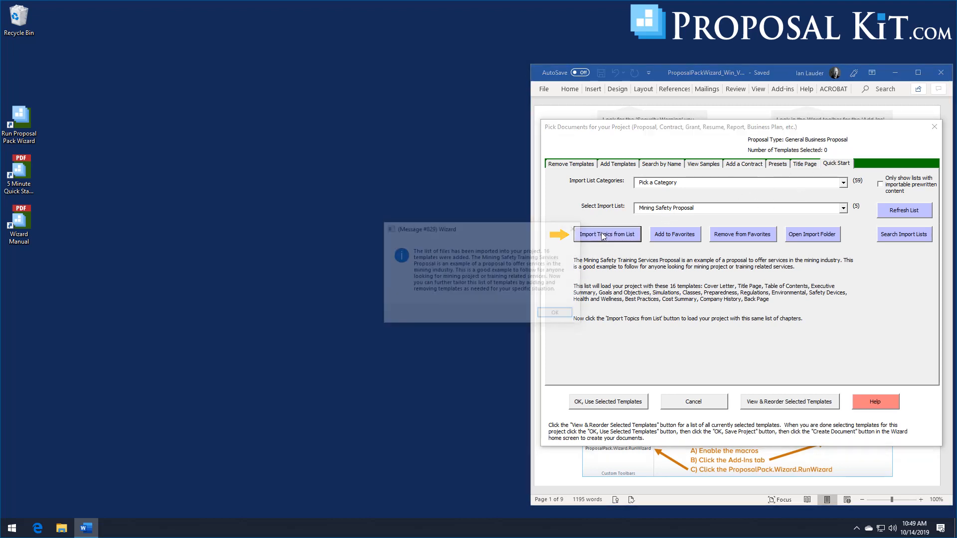
click(544, 312)
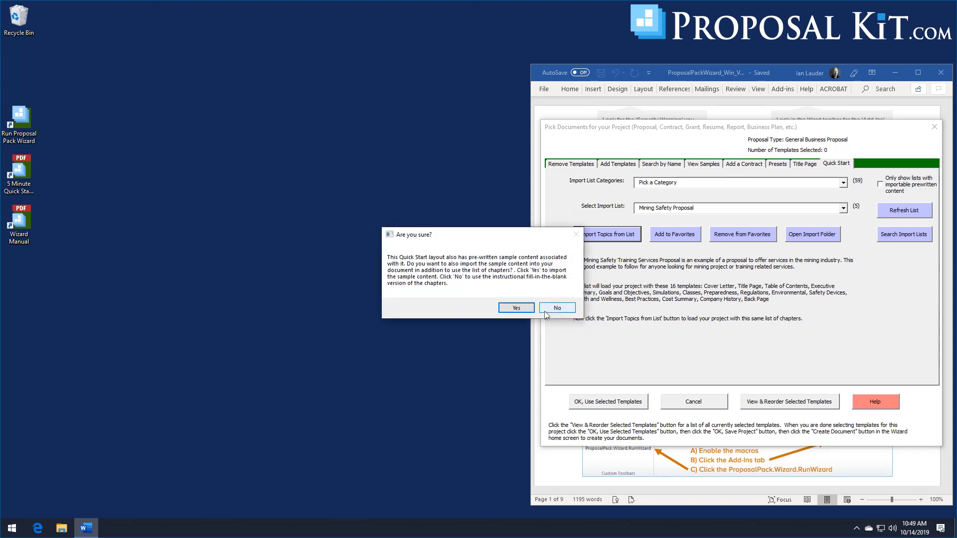
click(517, 308)
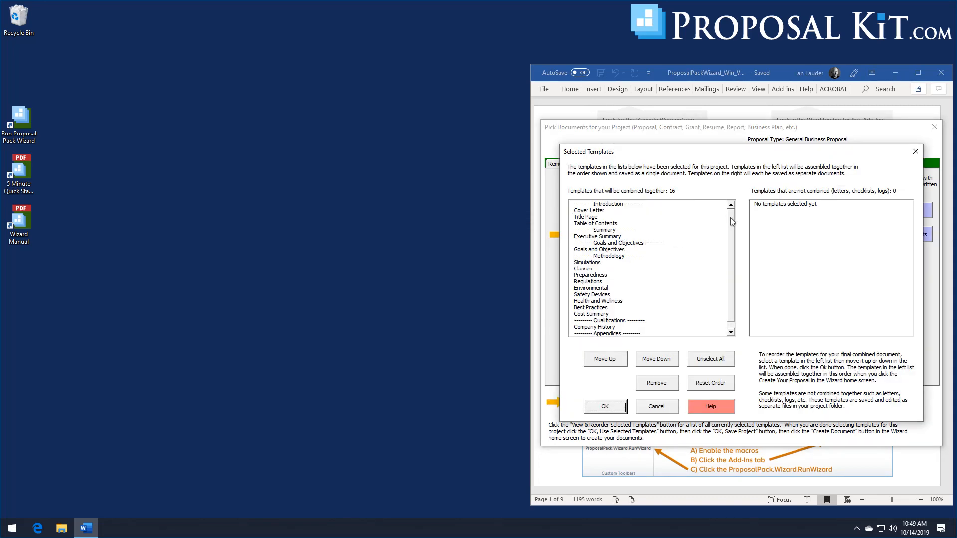
mouse_move(731, 218)
mouse_down()
mouse_move(736, 253)
mouse_move(737, 218)
mouse_up()
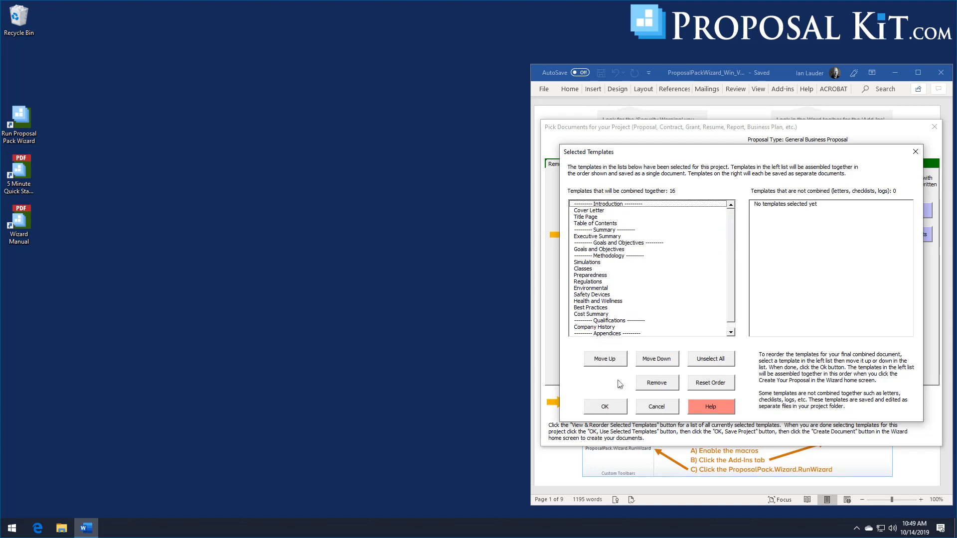
click(606, 407)
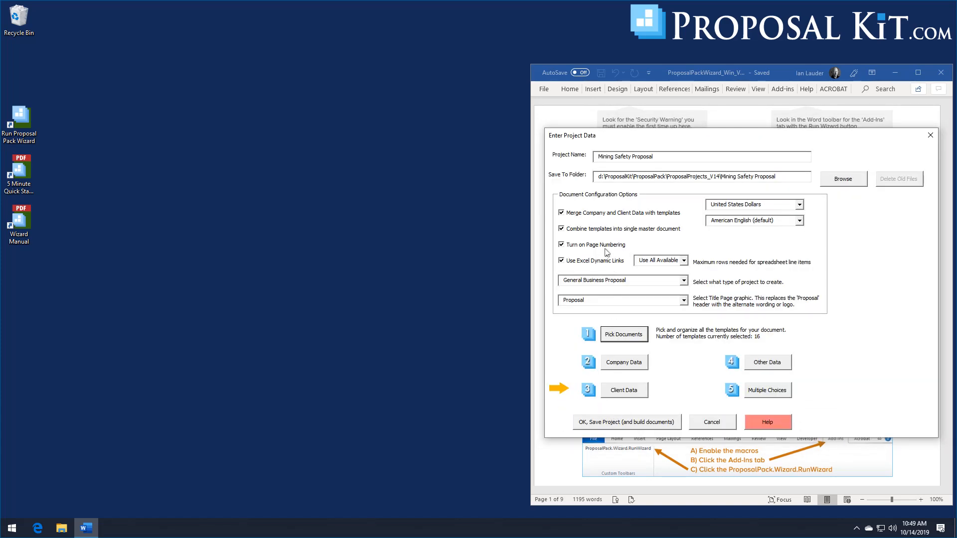
Step: Turn off merging company and client data for the Mining Safety Proposal project, save it and build its documents
click(592, 214)
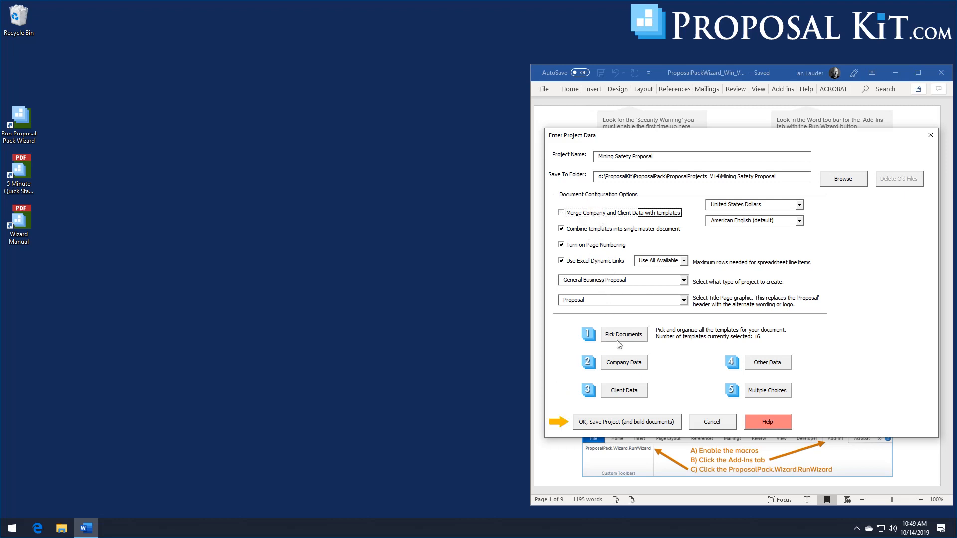
click(623, 423)
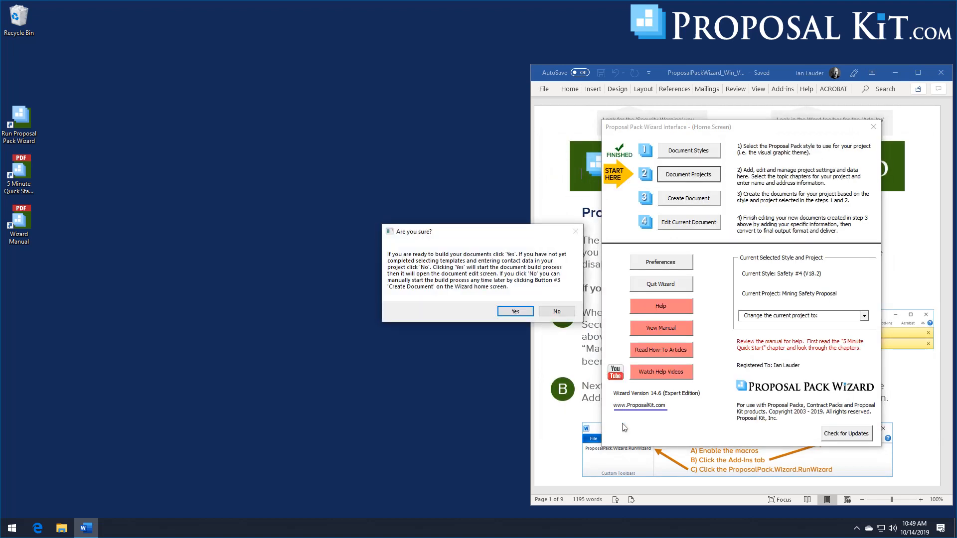
click(514, 311)
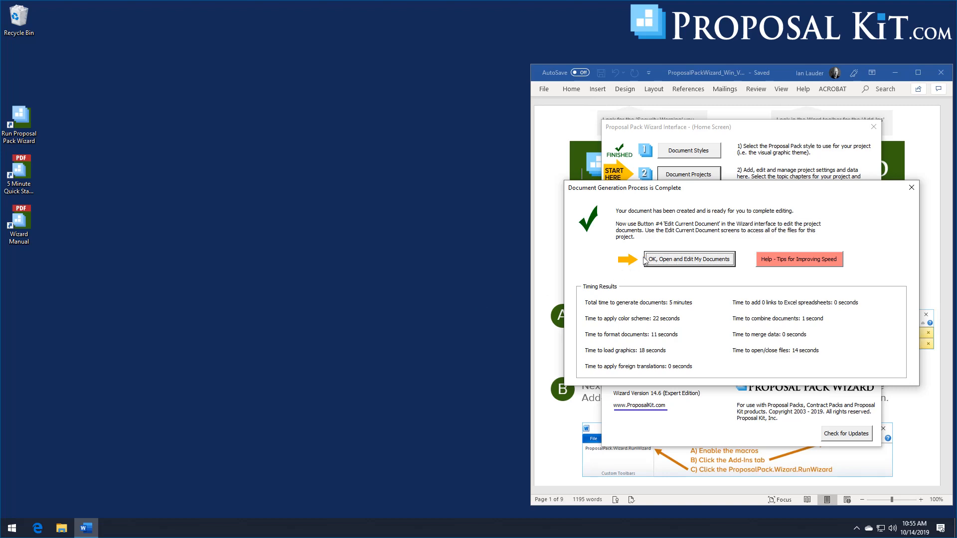
Step: Open the built safety proposal and review its merge field placeholders, title page and chapters through to the back page
click(665, 260)
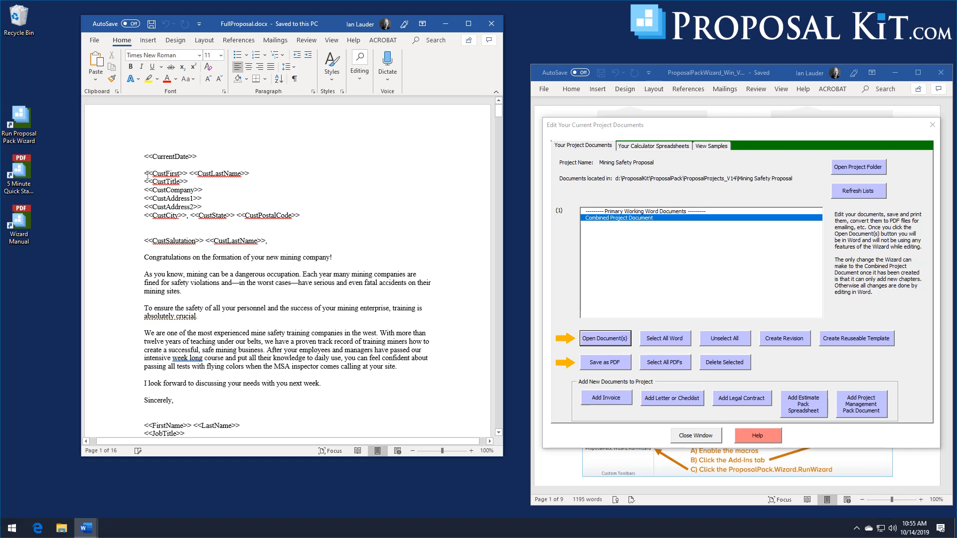
drag(144, 174, 241, 174)
click(180, 172)
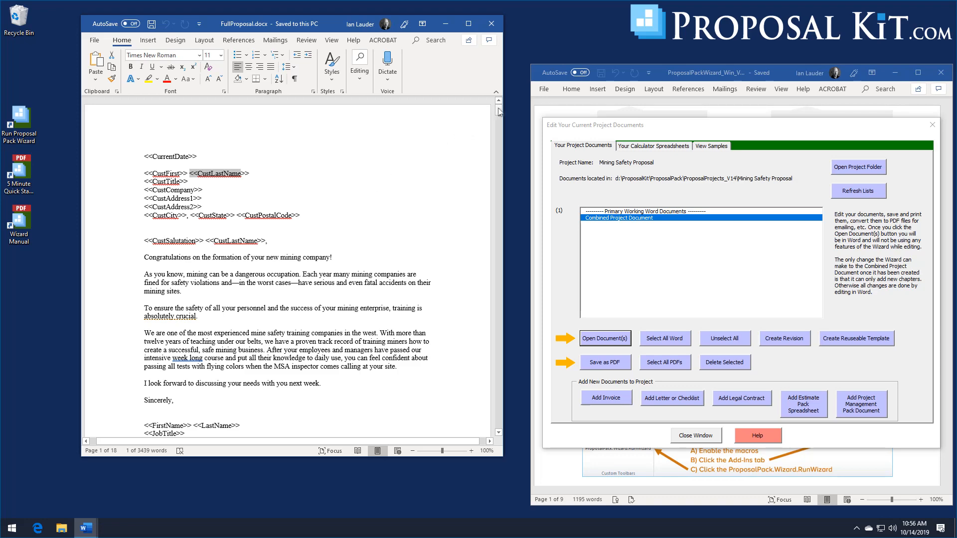
drag(498, 109, 446, 123)
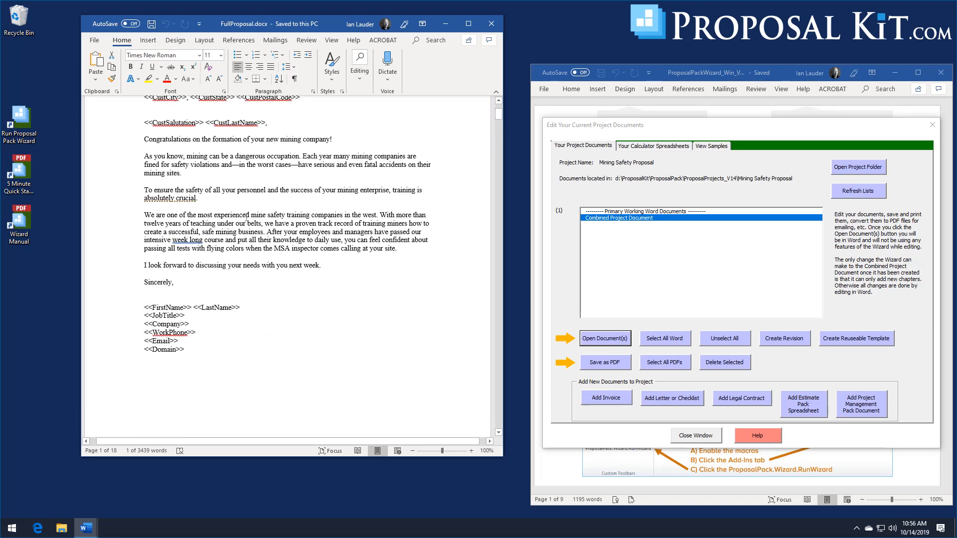
drag(499, 115, 503, 128)
scroll(503, 127, down, 4)
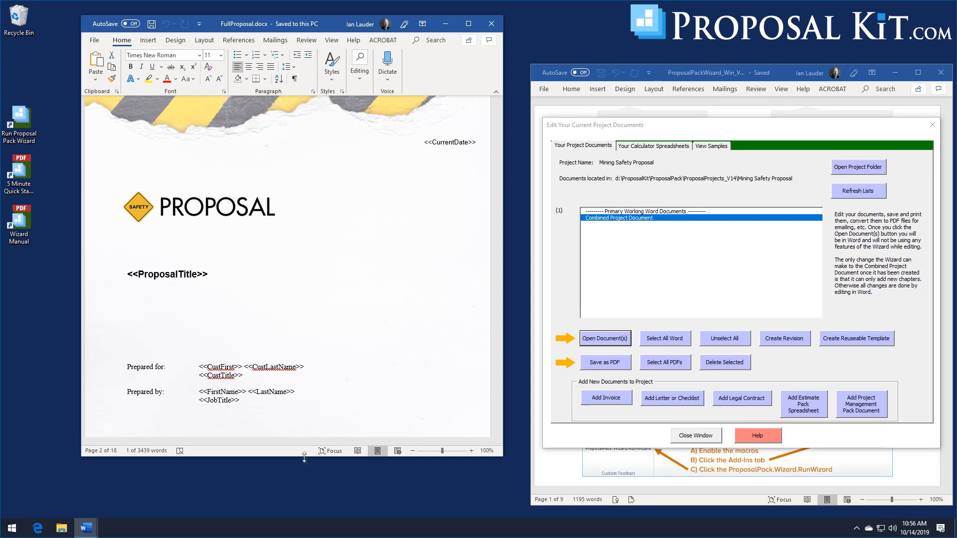
drag(304, 457, 304, 507)
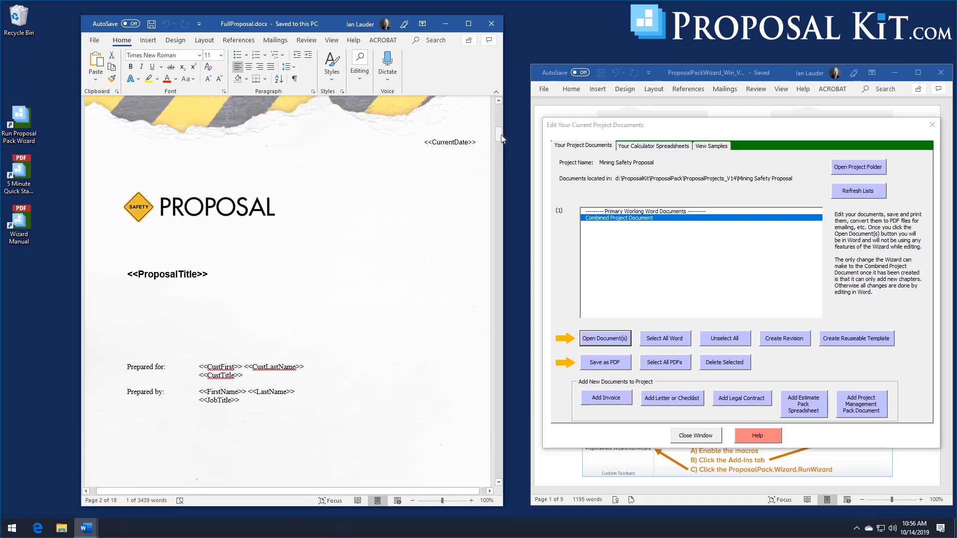
mouse_move(501, 139)
mouse_down()
mouse_move(496, 475)
mouse_move(498, 464)
mouse_up()
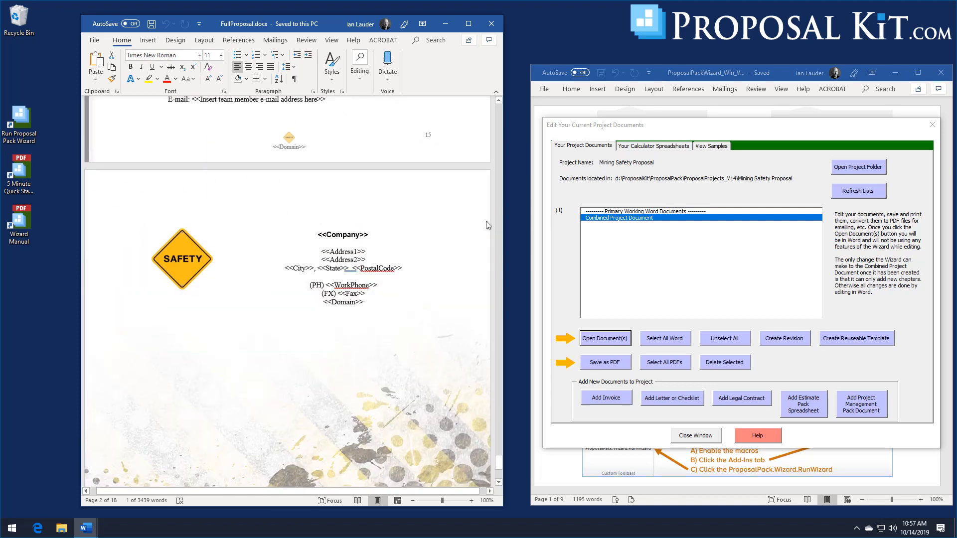
Step: Close the safety proposal document and convert its Combined Project Document to PDF
click(492, 24)
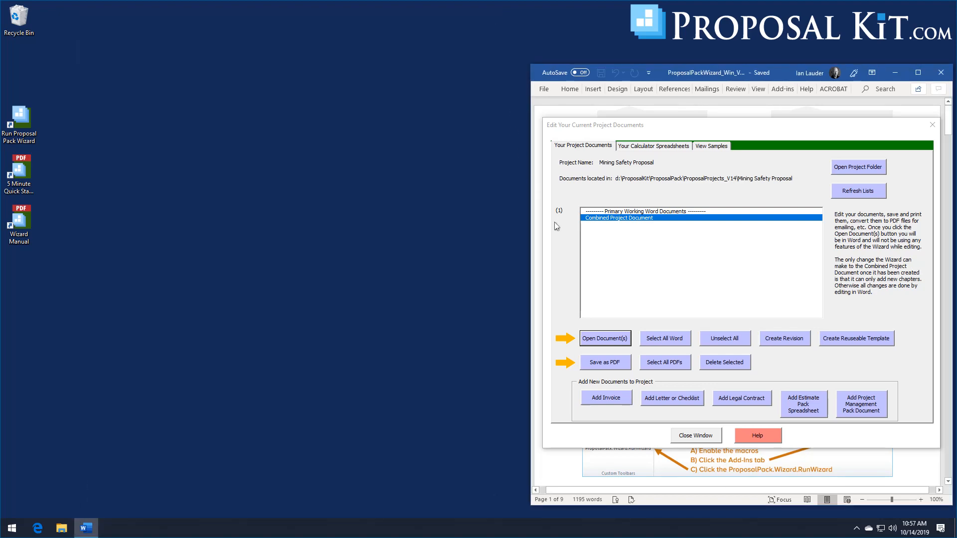
click(606, 365)
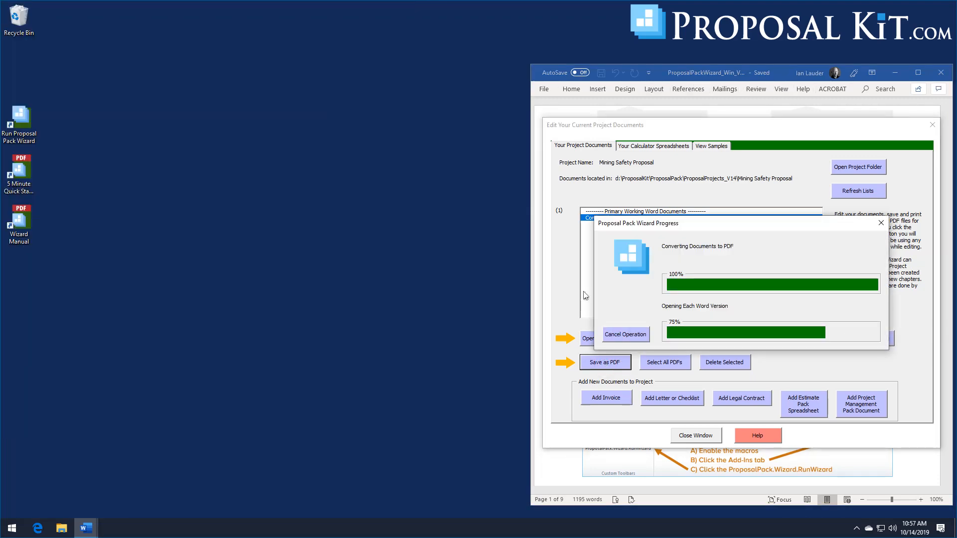
click(556, 320)
Step: Open the safety proposal's PDF, review it from the cover letter and table of contents to the back page, and close it
click(610, 232)
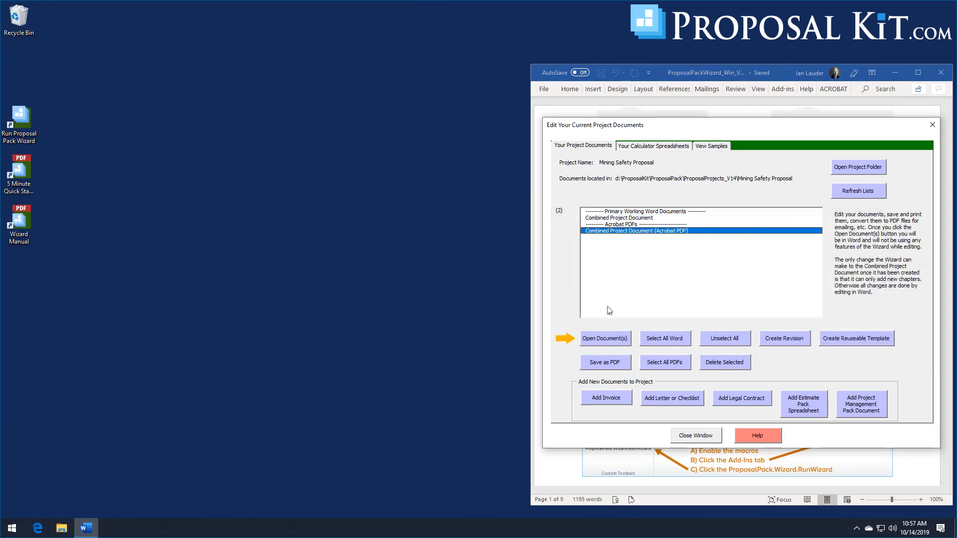
click(603, 339)
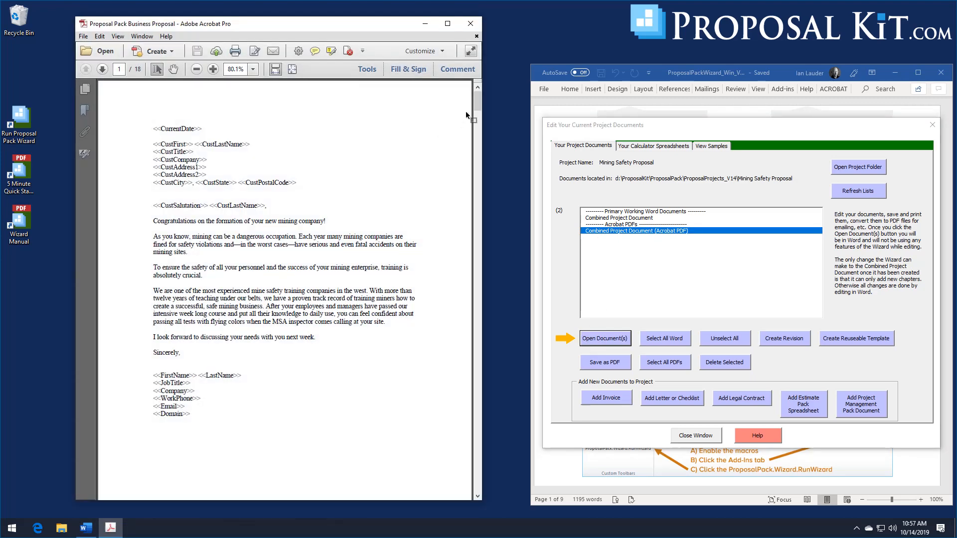
drag(477, 99, 472, 128)
scroll(469, 136, down, 4)
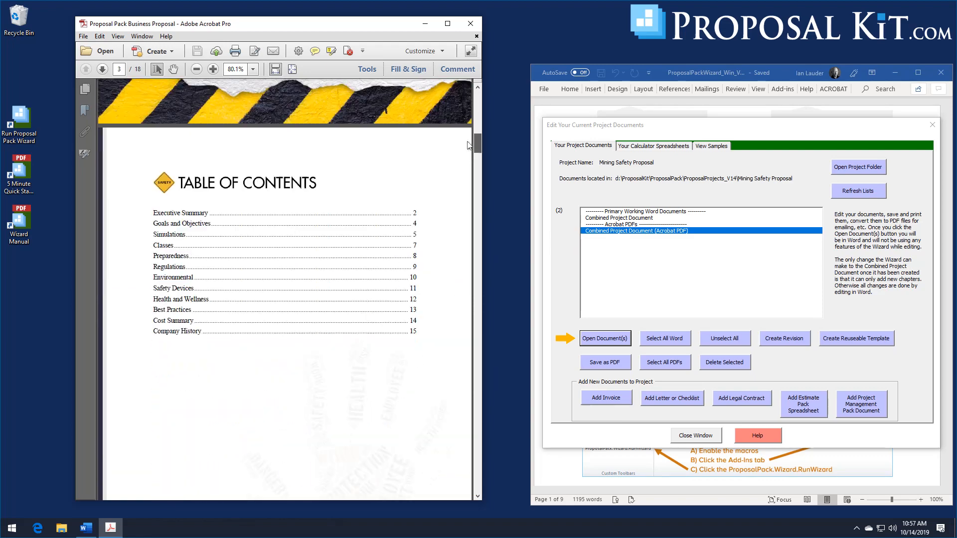
scroll(469, 144, down, 4)
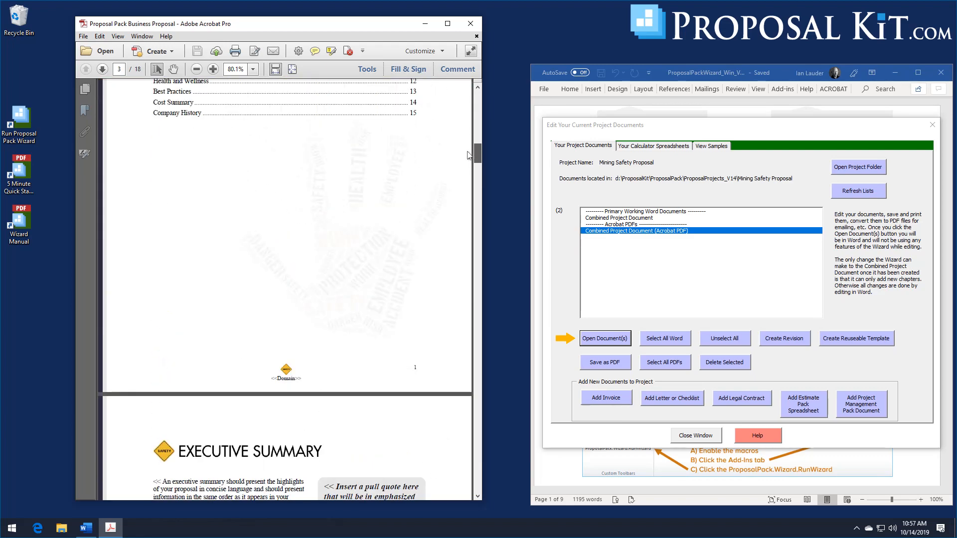
drag(477, 156, 499, 480)
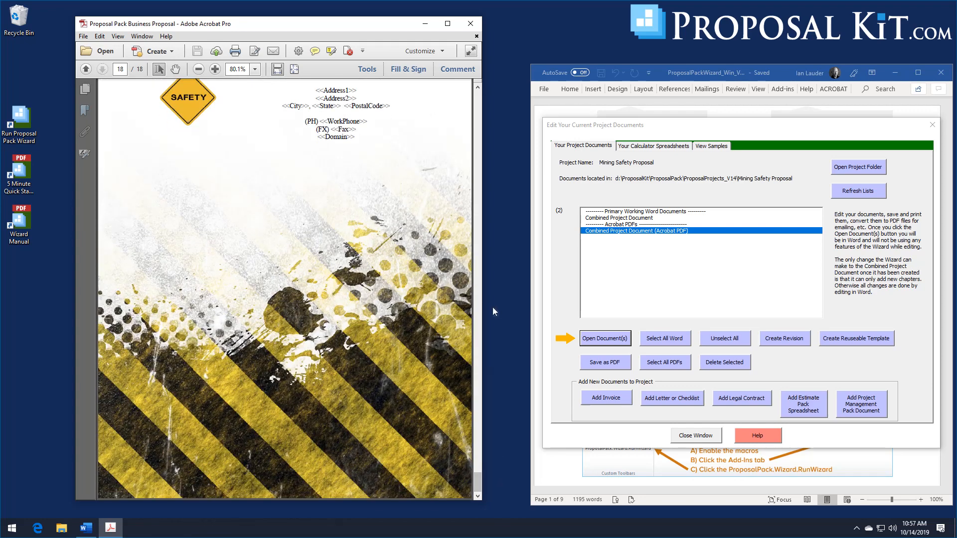
click(468, 25)
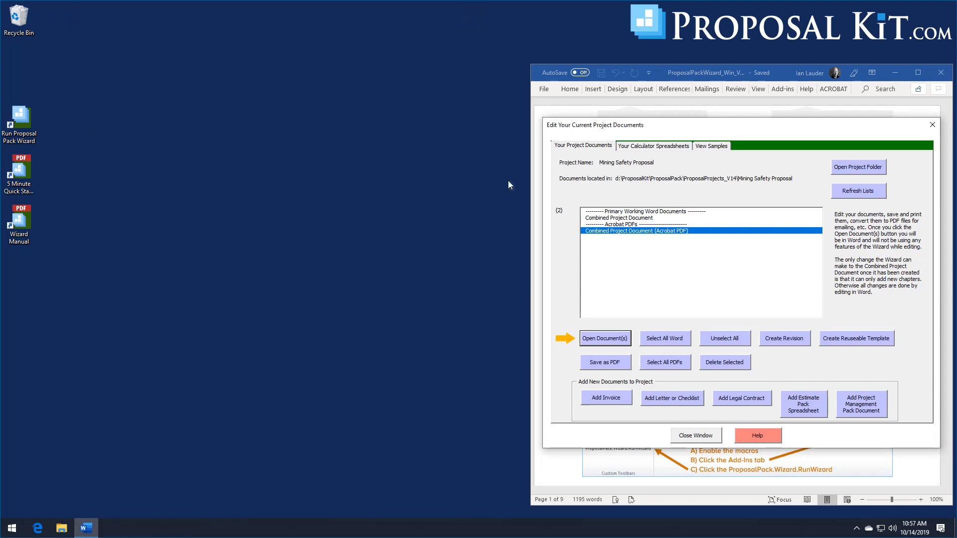